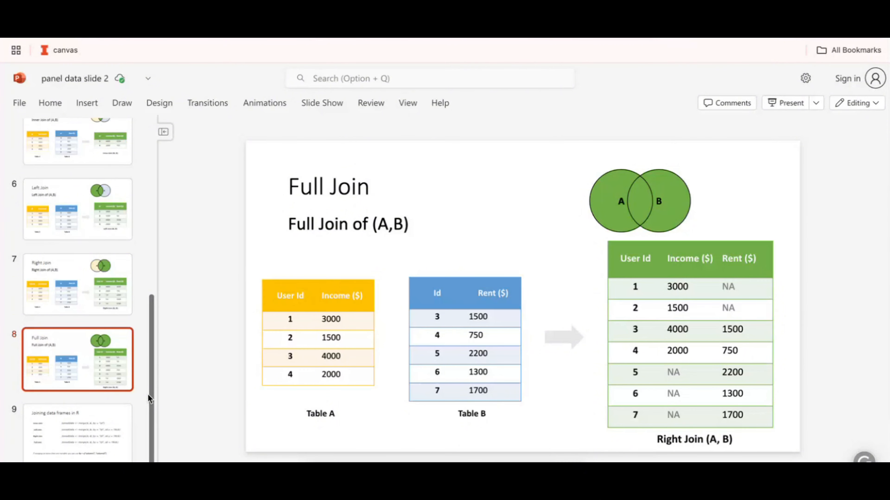
- Save the G20_MentalHealth data copy workbook to the Desktop as CSV UTF-8 and place the hdr-data window beside it
key("Down")
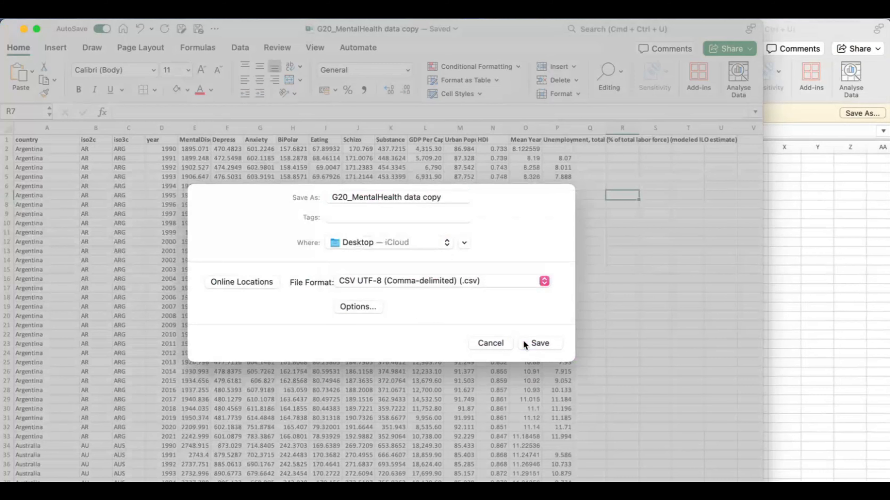
left_click(525, 343)
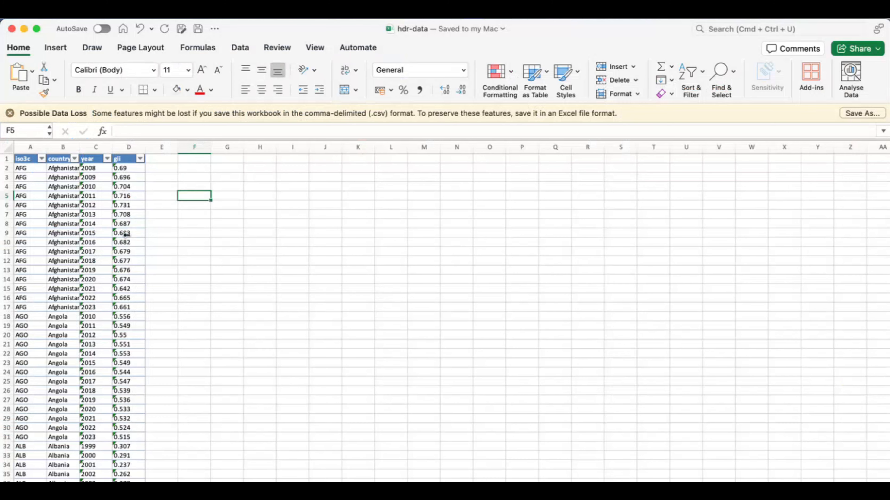
left_click_drag(172, 233, 227, 231)
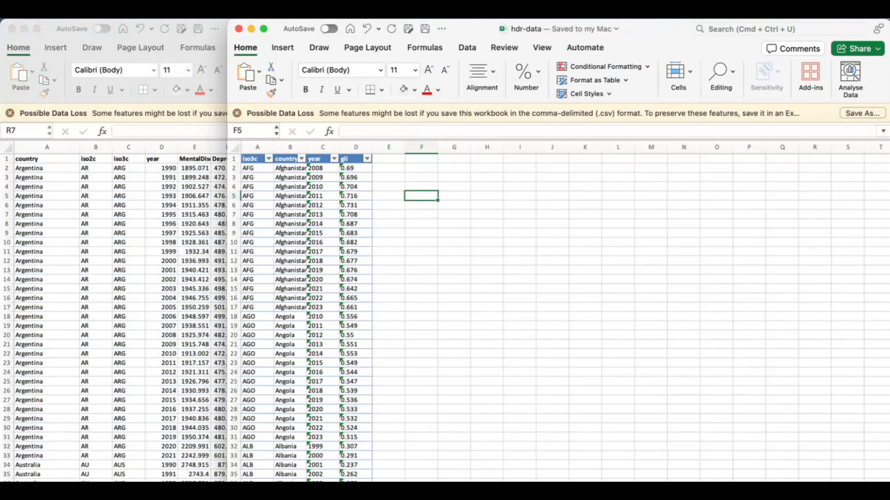
- Switch to RStudio and import G20_MentalHealth data copy.csv and hdr-data.csv from the Desktop
key("super+Tab")
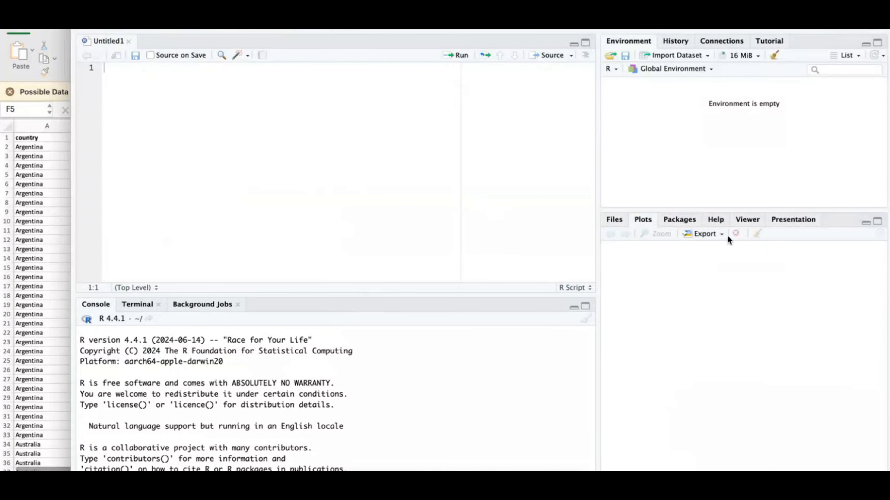
left_click(711, 216)
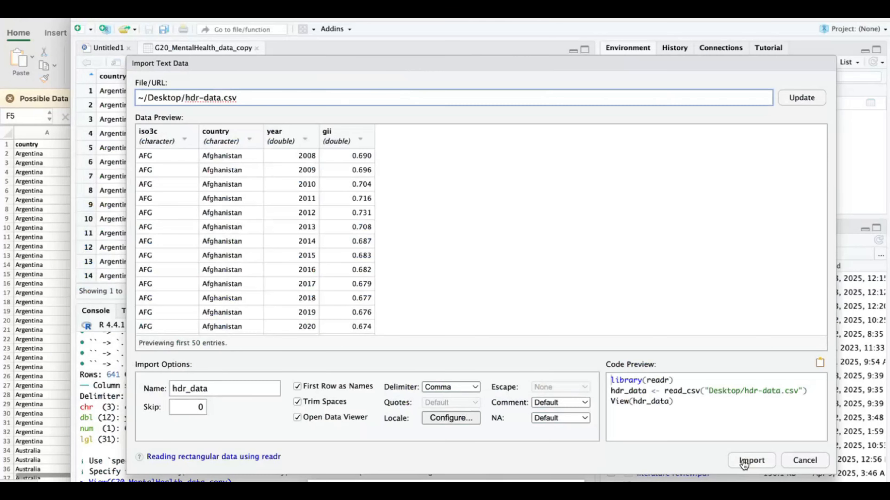
left_click(743, 462)
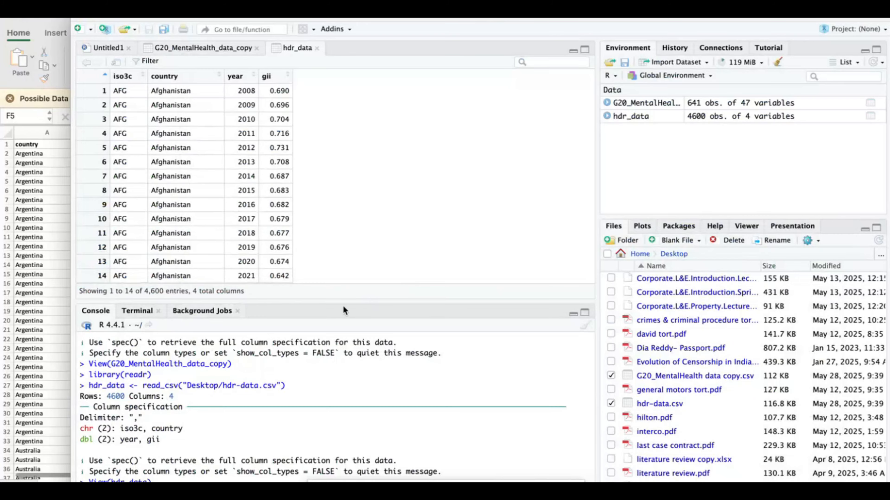
- Enlarge the data viewer and look through the rows of hdr_data
left_click_drag(334, 300, 334, 357)
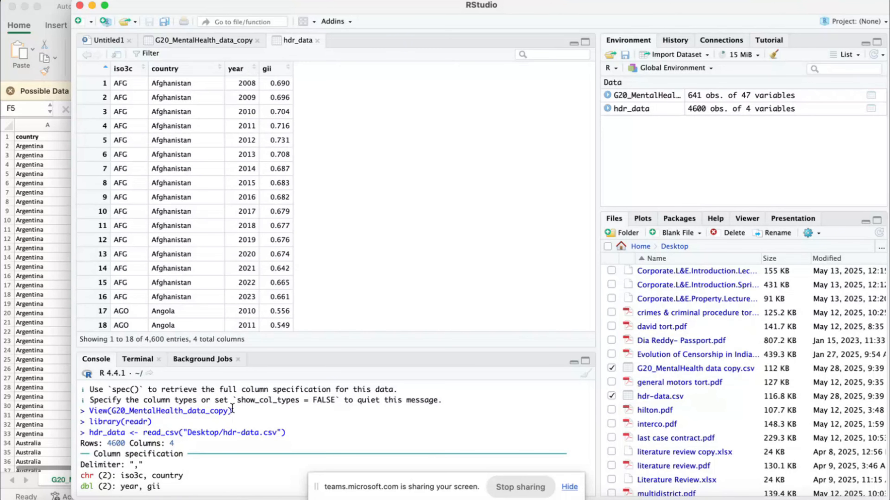
scroll(315, 175, "down", 3)
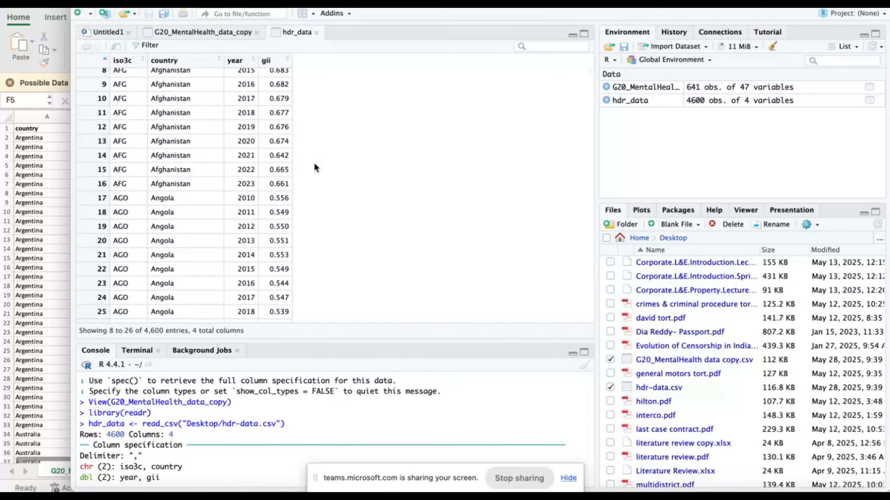
scroll(315, 163, "up", 3)
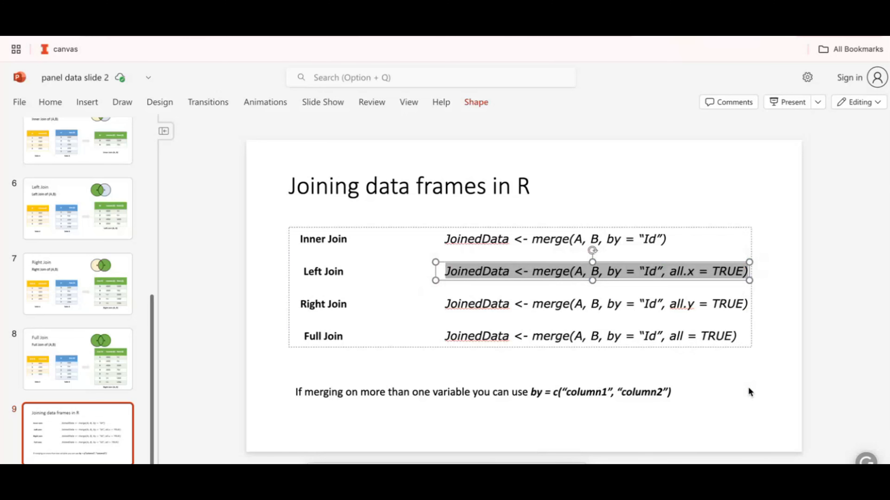
- Bring the slide's left-join command into the RStudio console, replacing A with G20_MentalHealth_data_copy and B with hdr_data
left_click(748, 389)
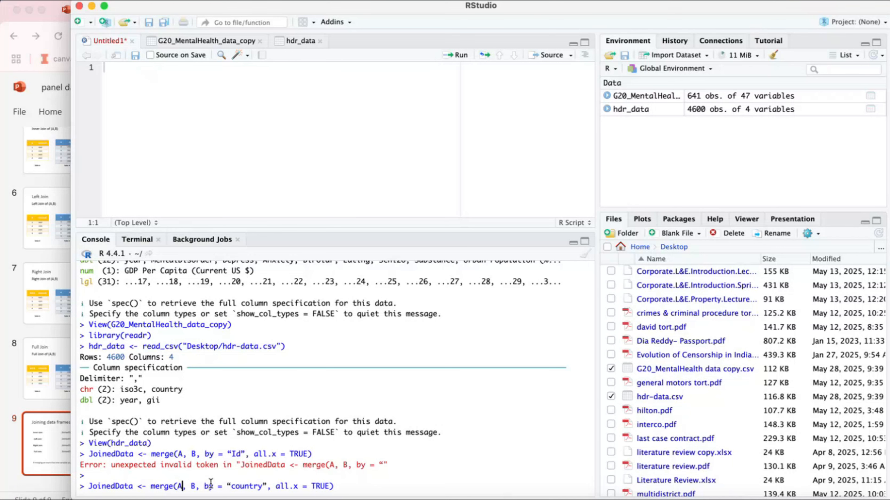
key("BackSpace")
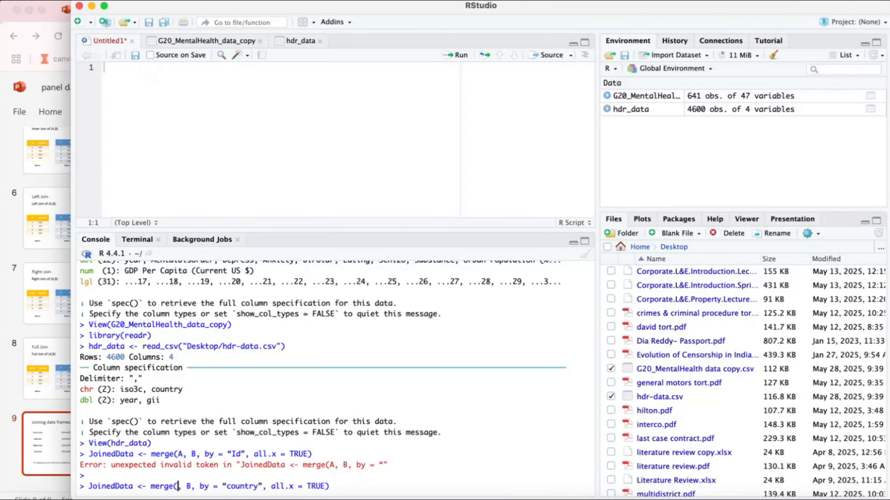
type("G20")
left_click(242, 468)
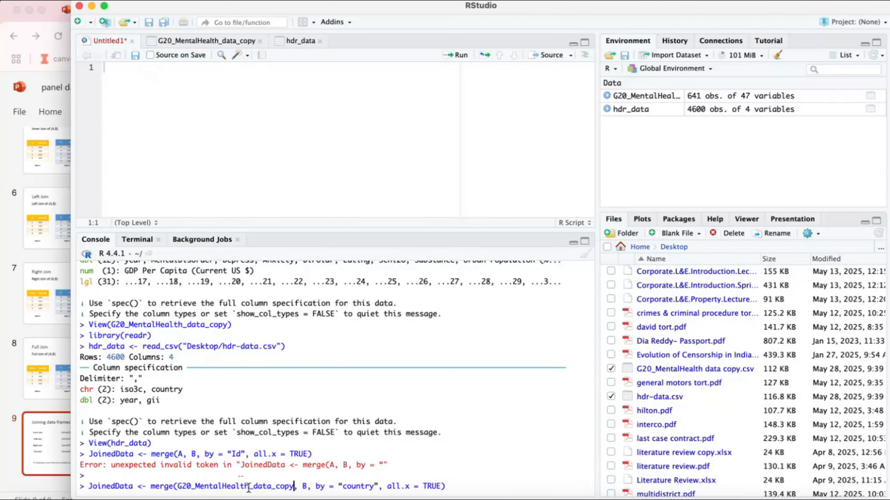
left_click(306, 486)
key("BackSpace")
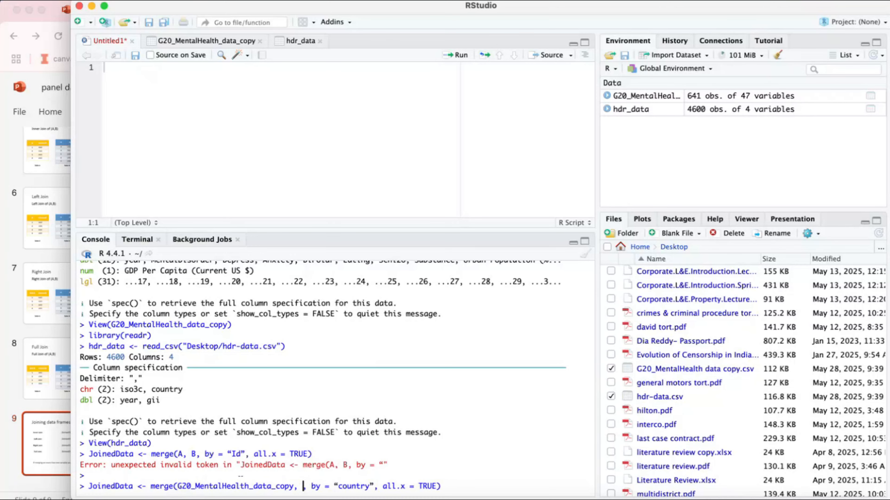
type("hdr")
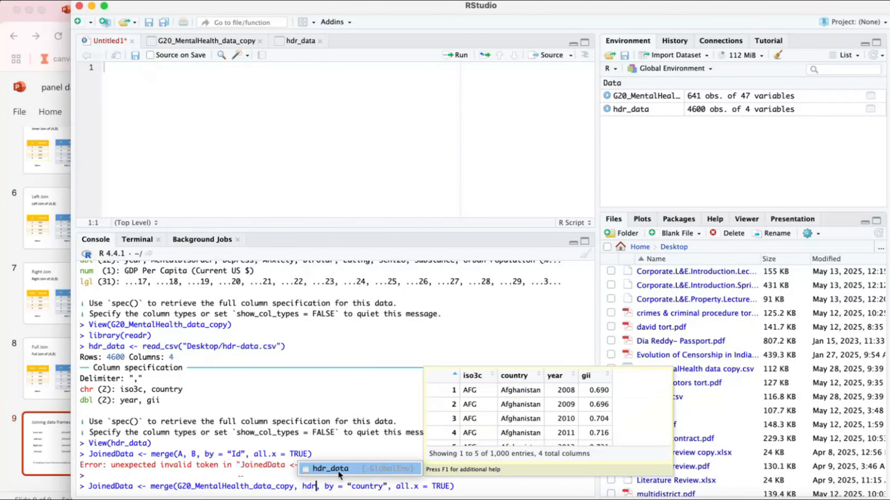
left_click(337, 470)
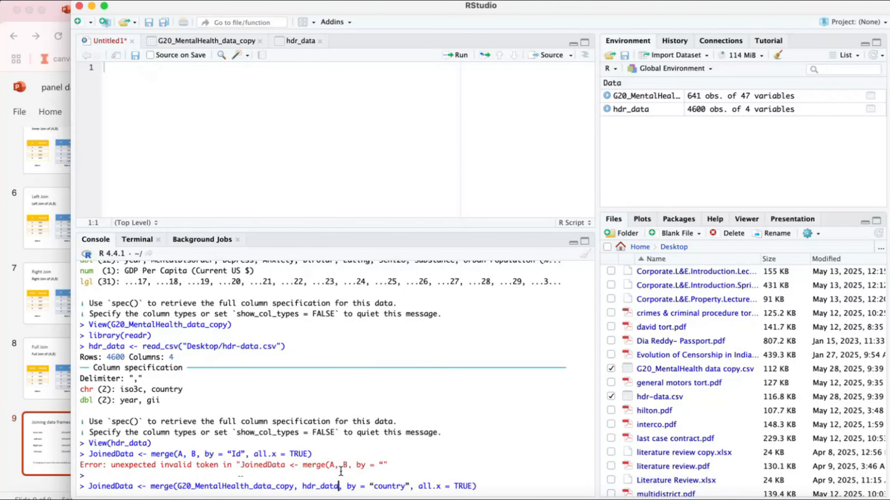
- Set the merge keys to by = c("country", "year") and run the left join into JoinedData
left_click(414, 487)
type("\"year\"")
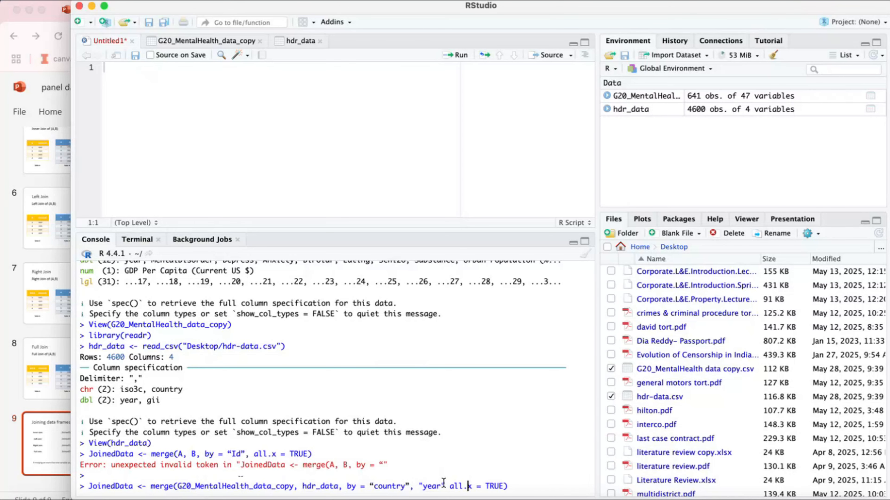
left_click(356, 486)
type("c(:")
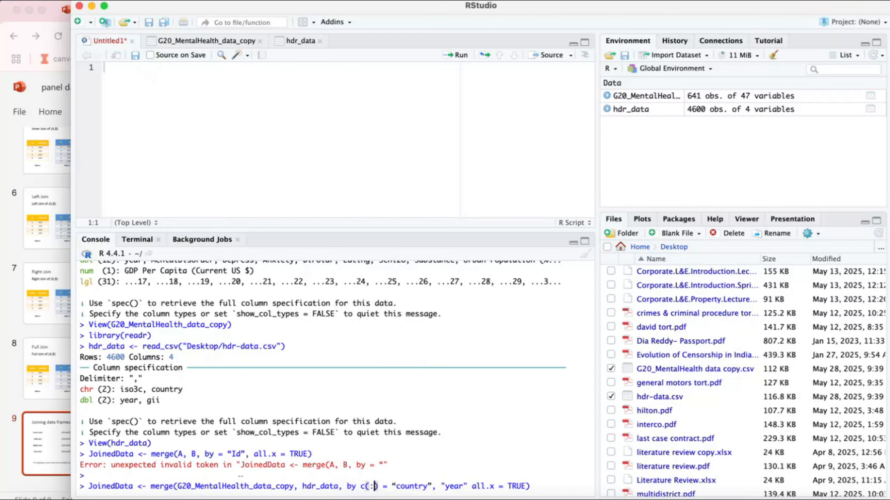
key("Return")
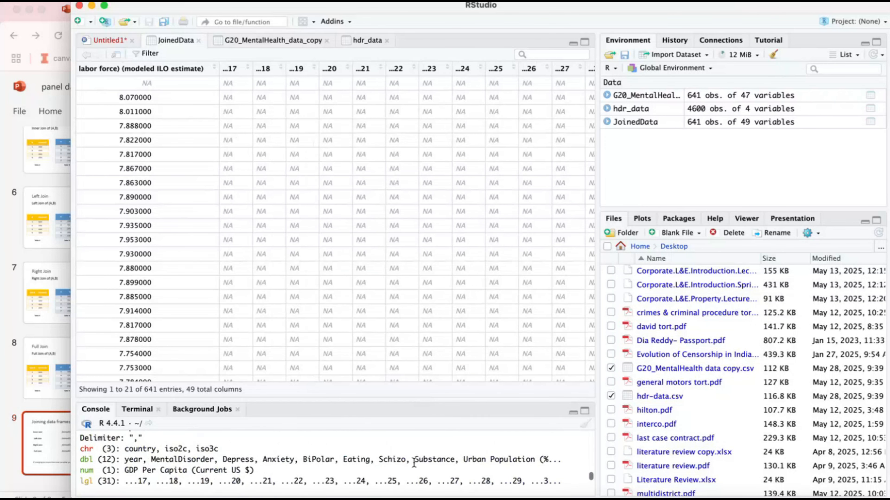
scroll(414, 462, "down", 5)
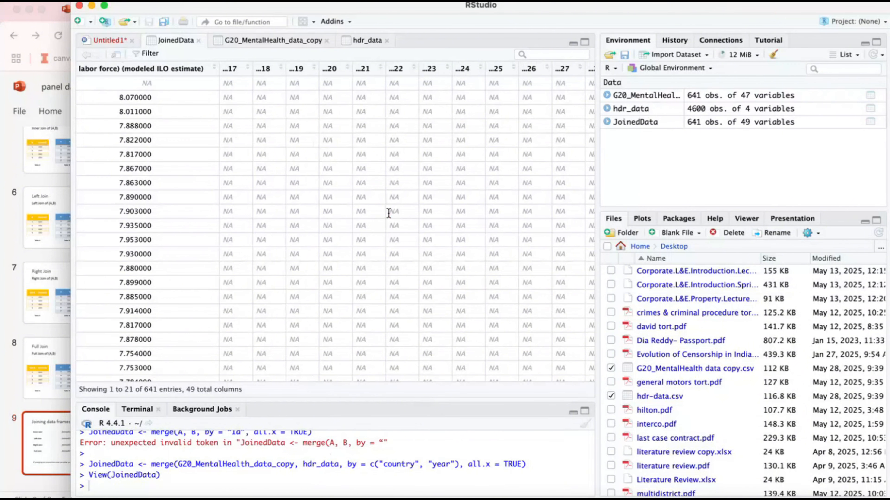
- Switch to Excel to check the columns of the G20_MentalHealth data copy file, and return to RStudio
key("ctrl+Up")
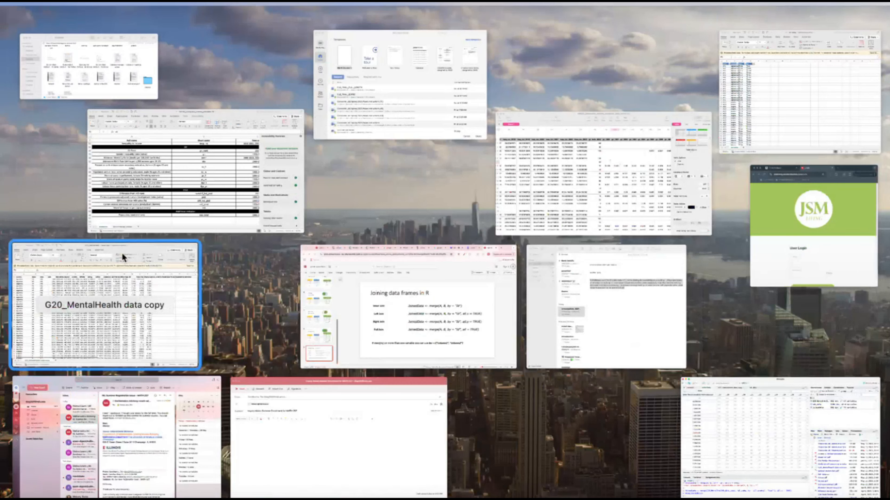
left_click(122, 252)
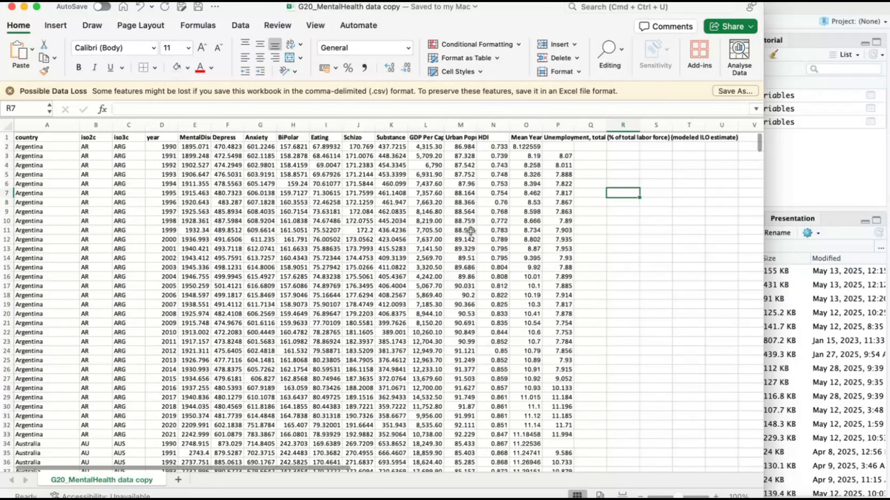
key("super+Tab")
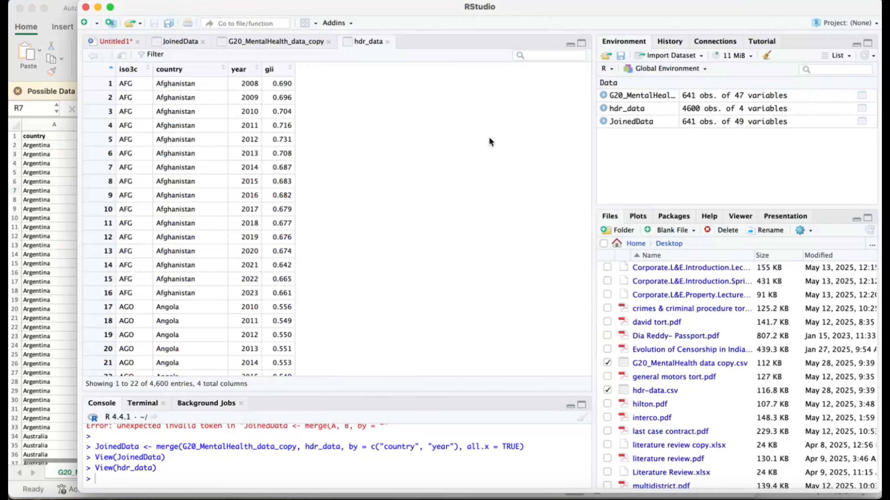
- View JoinedData and examine its merged columns and the rows for each country
left_click(641, 122)
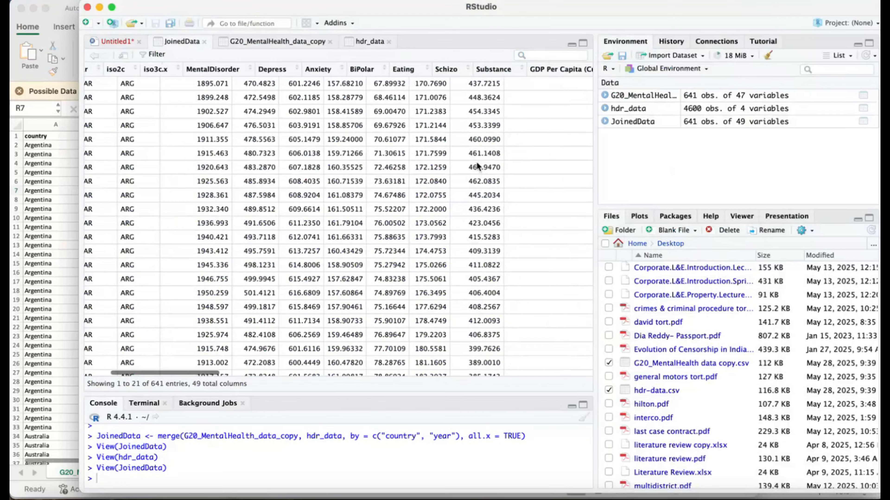
scroll(477, 165, "right", 10)
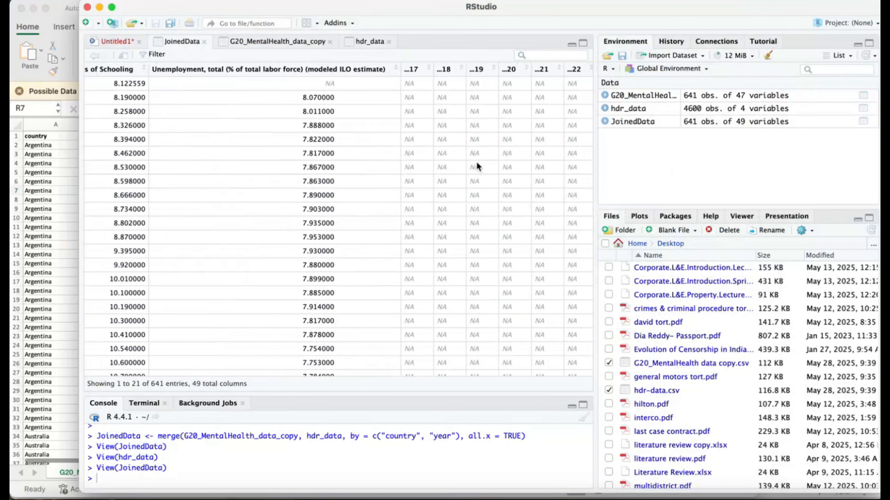
scroll(476, 164, "left", 5)
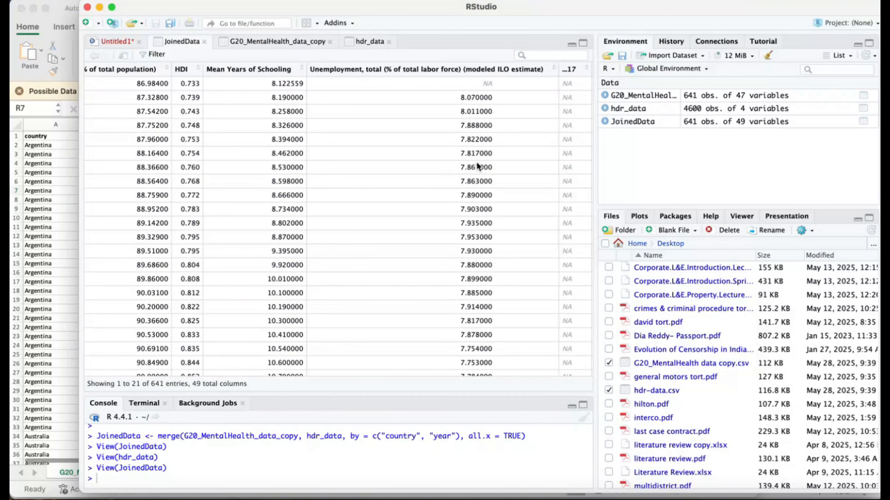
scroll(476, 164, "left", 10)
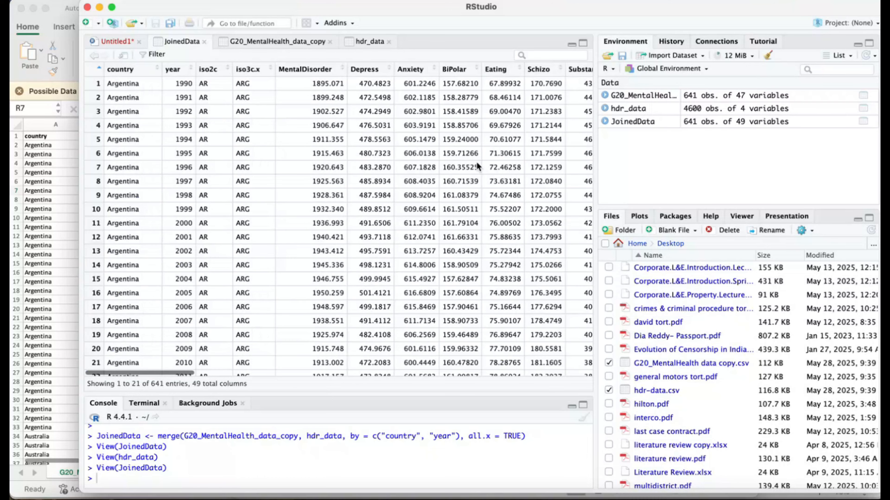
scroll(476, 161, "down", 15)
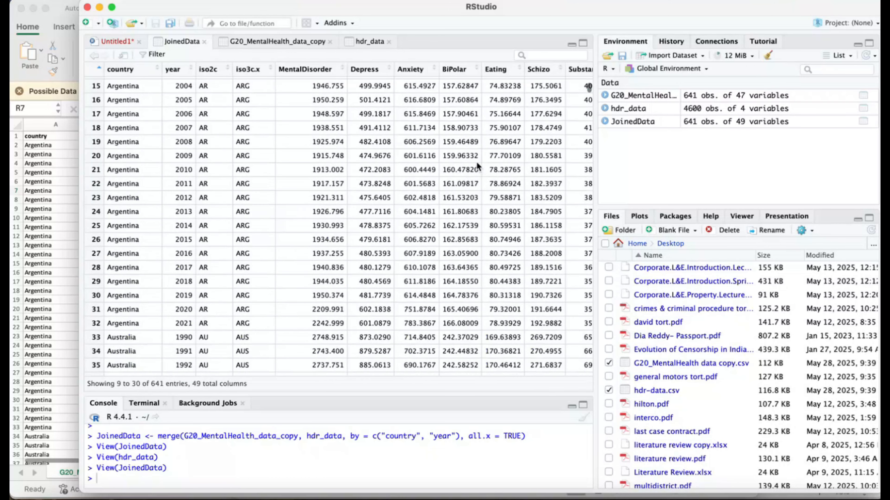
scroll(477, 163, "down", 20)
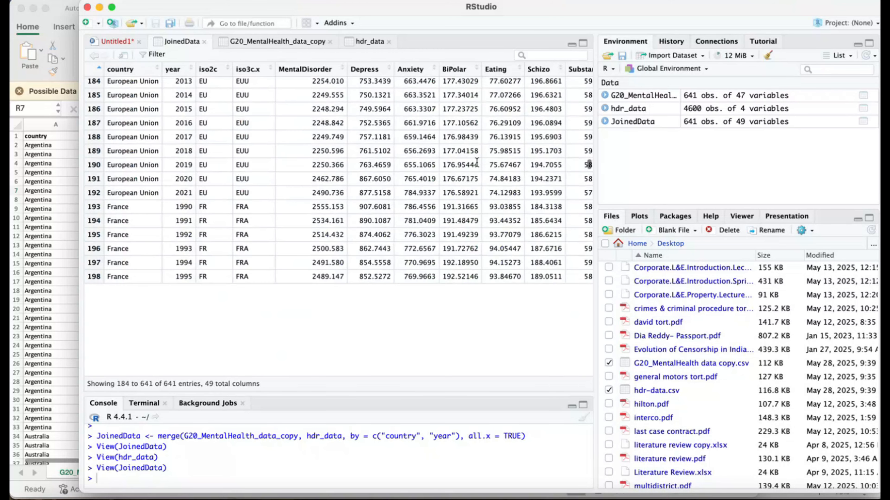
scroll(477, 162, "down", 6)
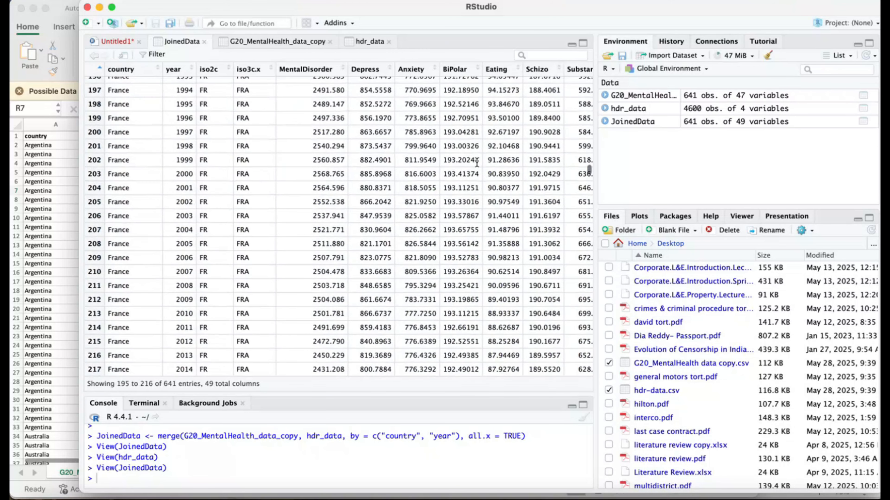
scroll(476, 162, "down", 20)
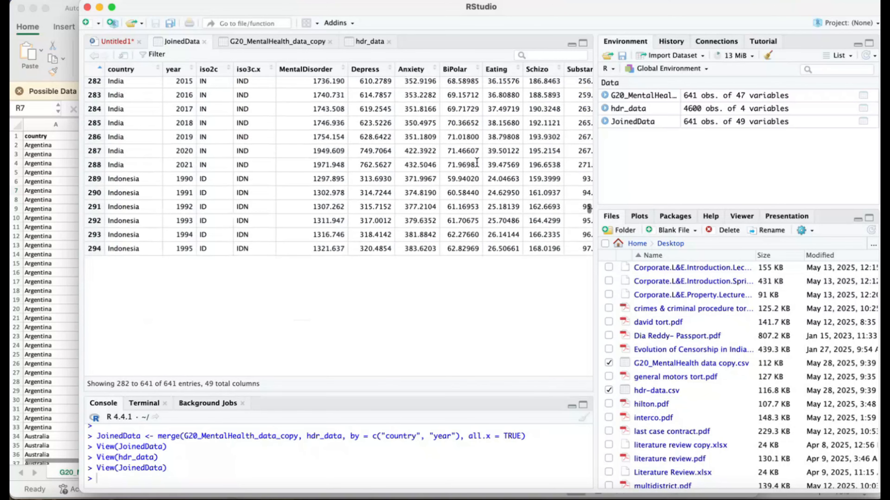
scroll(477, 162, "down", 5)
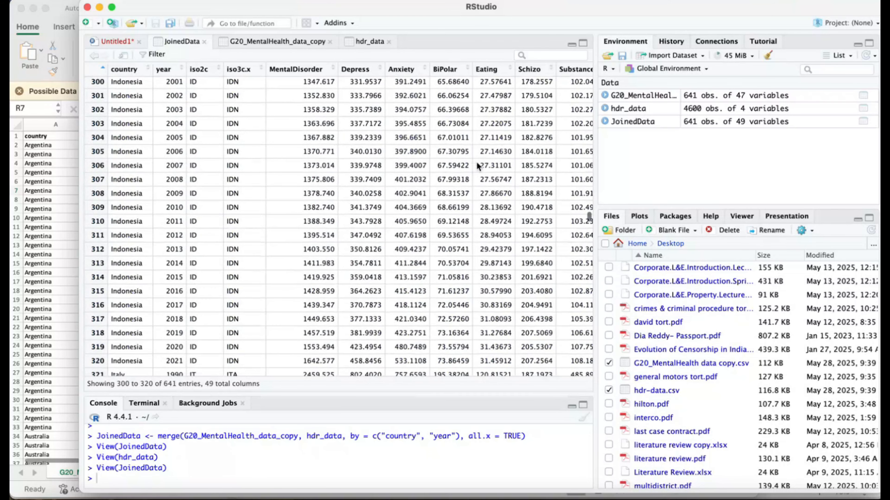
scroll(476, 164, "down", 10)
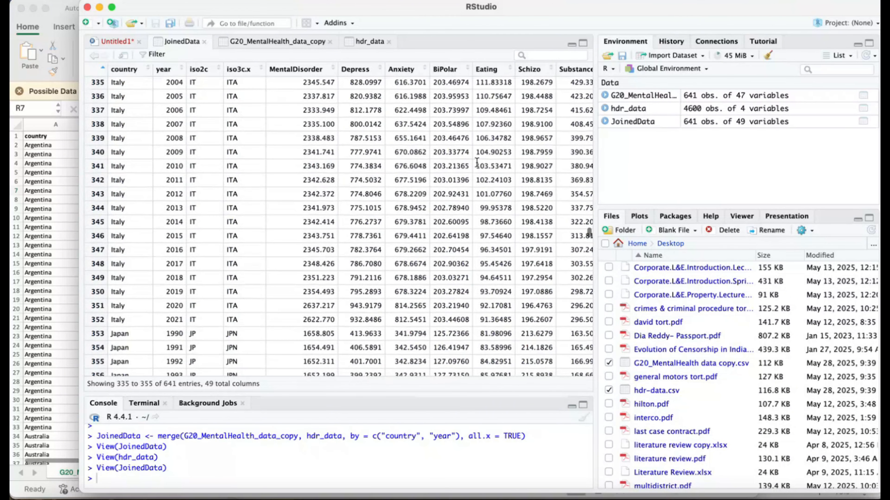
scroll(477, 162, "down", 8)
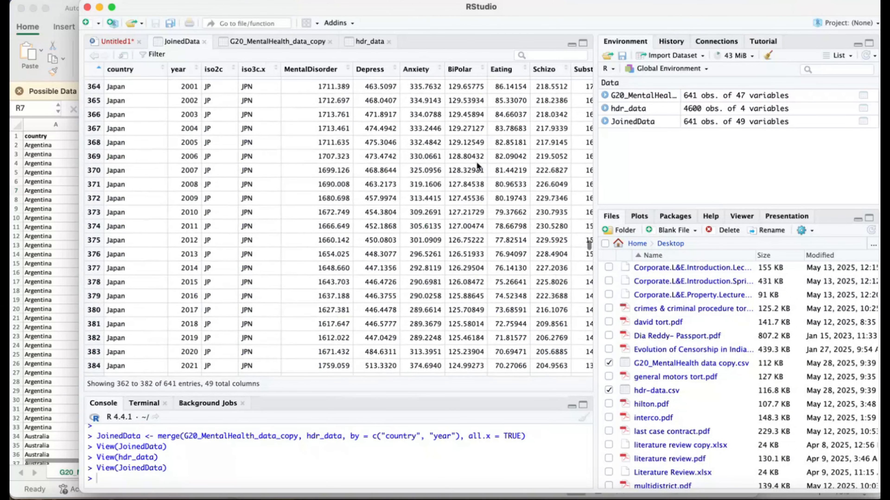
scroll(477, 165, "down", 4)
scroll(478, 166, "down", 4)
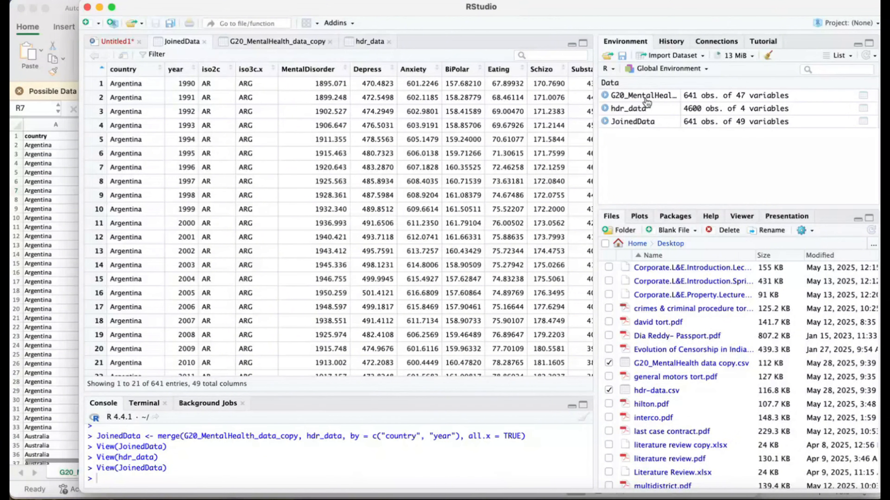
- View hdr_data and G20_MentalHealth_data_copy in turn to compare their country, code and year columns
left_click(626, 109)
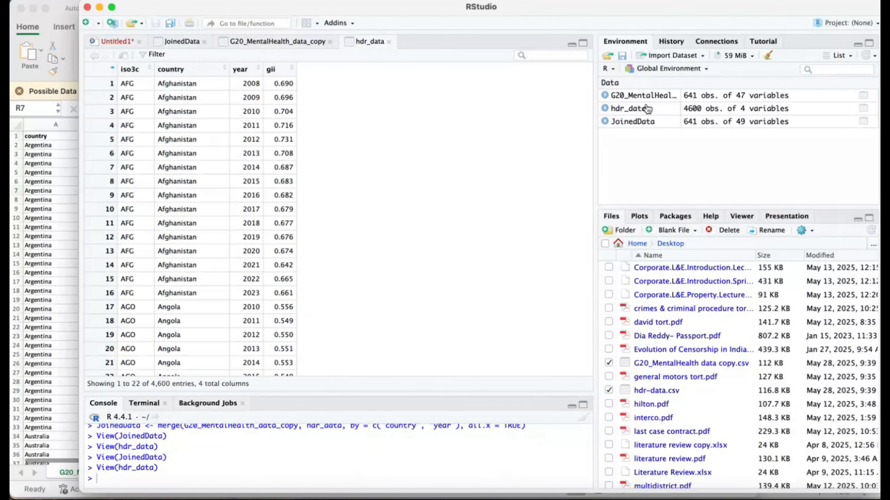
left_click(644, 96)
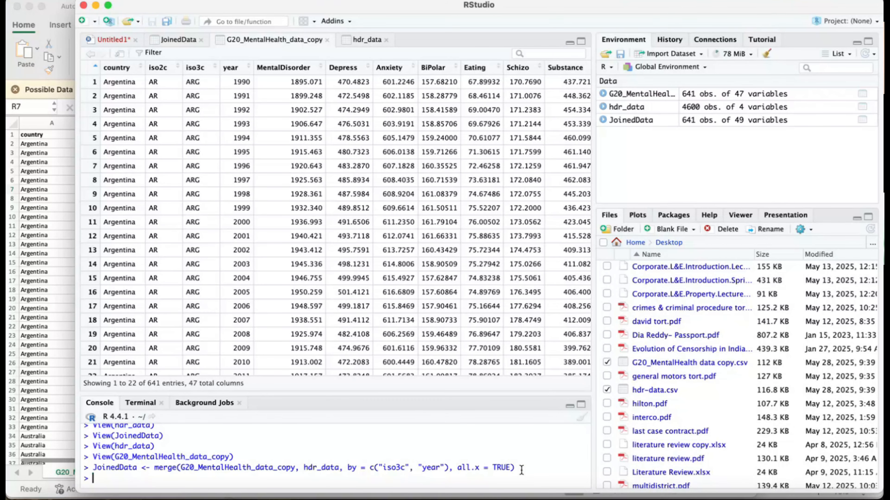
- View the re-merged JoinedData and check its iso3c, year and country.x values across the countries
left_click(603, 119)
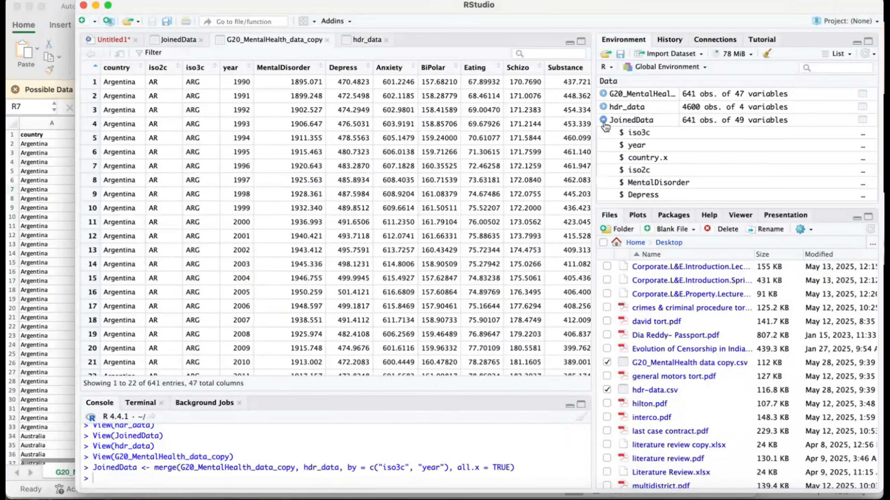
left_click(626, 122)
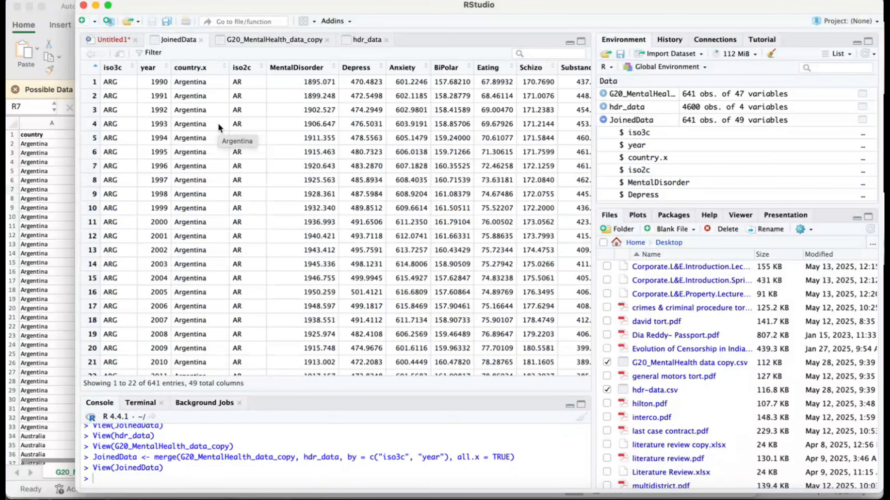
scroll(218, 127, "down", 20)
scroll(120, 83, "up", 5)
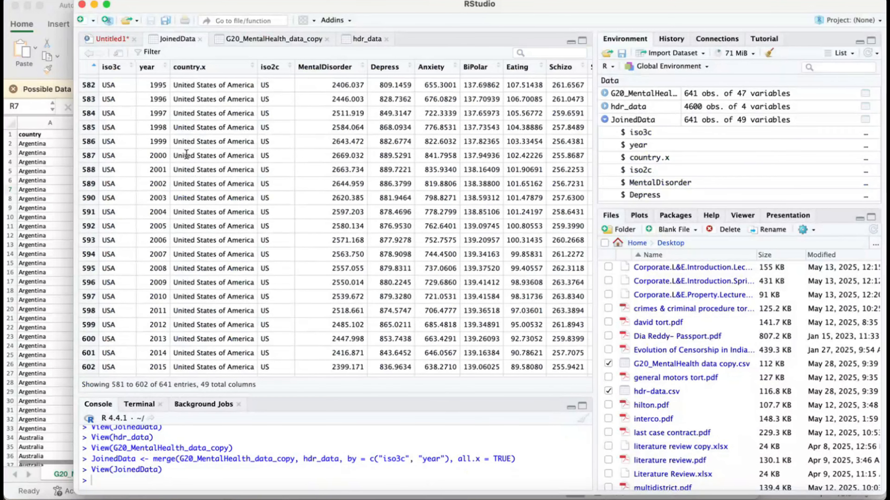
scroll(186, 154, "up", 10)
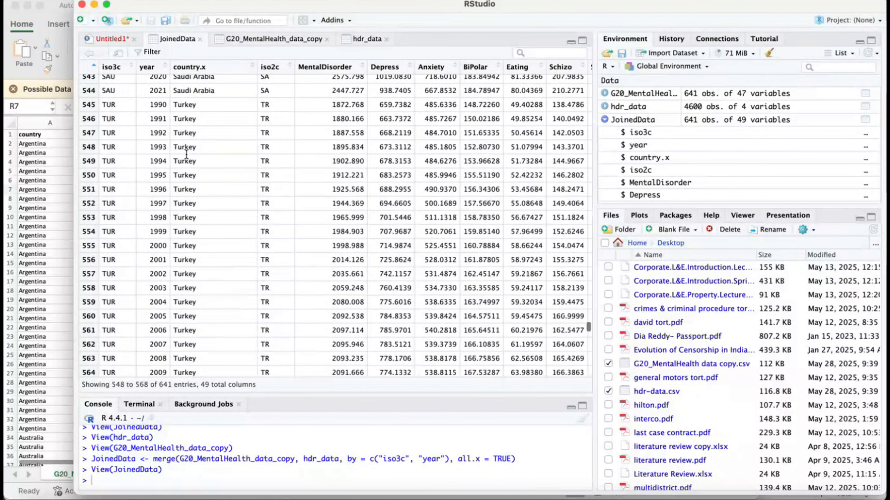
scroll(186, 154, "up", 15)
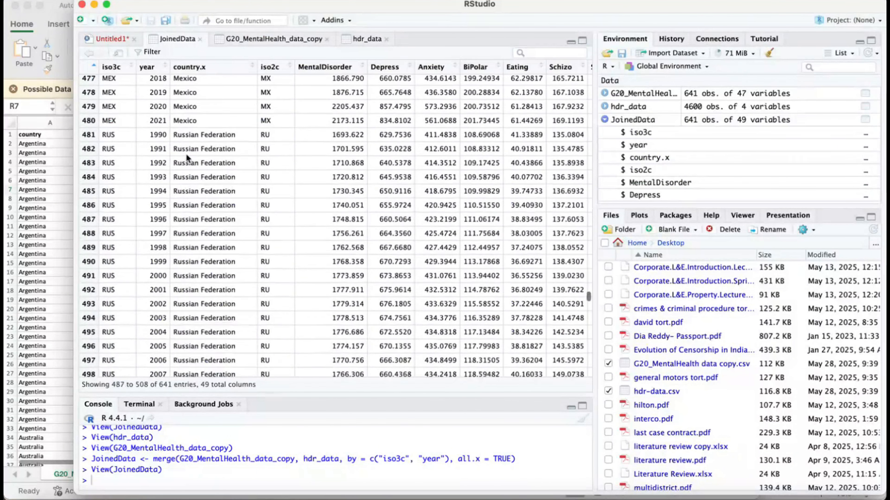
scroll(186, 155, "up", 20)
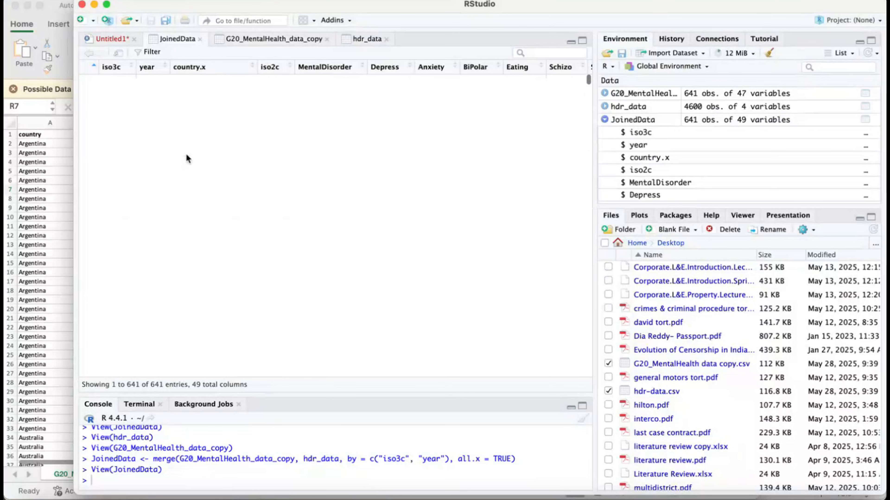
- Examine the country.y and gii columns at the end of JoinedData for the first few countries
scroll(186, 154, "right", 15)
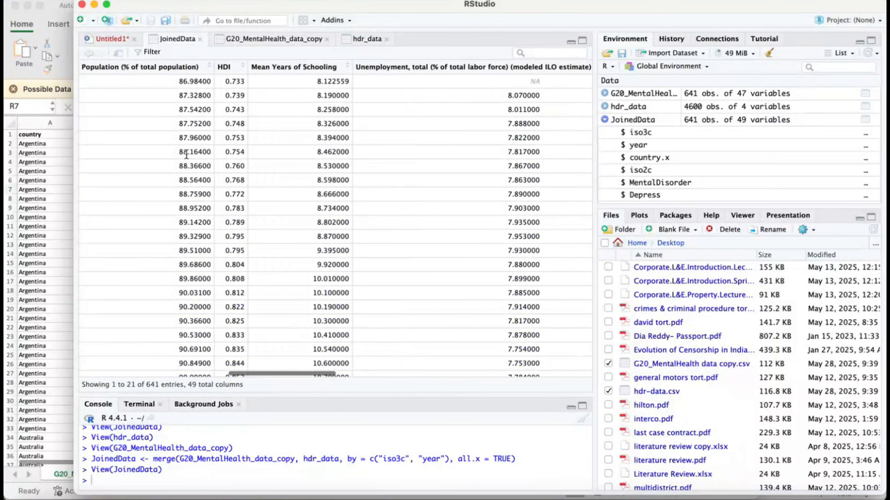
scroll(185, 154, "right", 15)
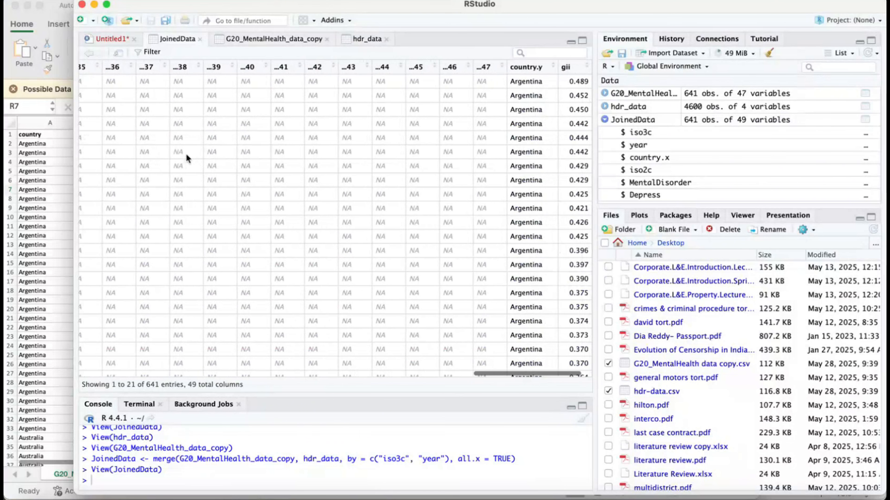
scroll(186, 154, "left", 15)
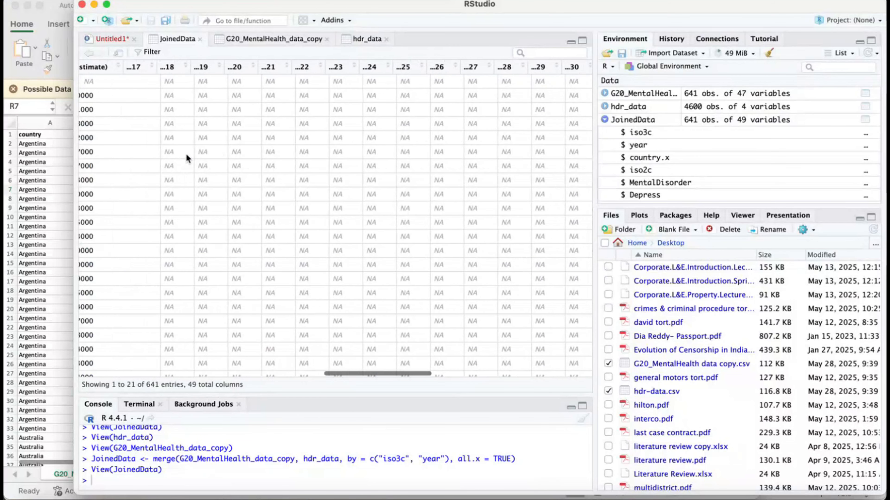
scroll(185, 154, "right", 15)
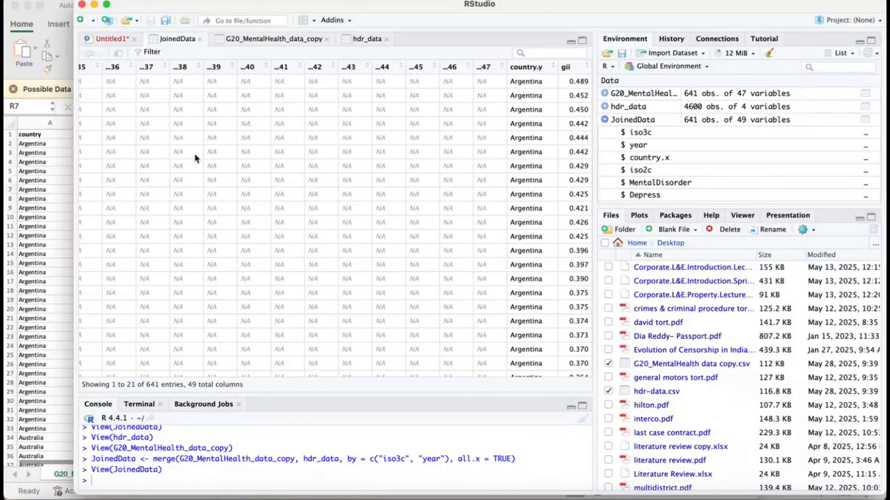
scroll(277, 169, "down", 20)
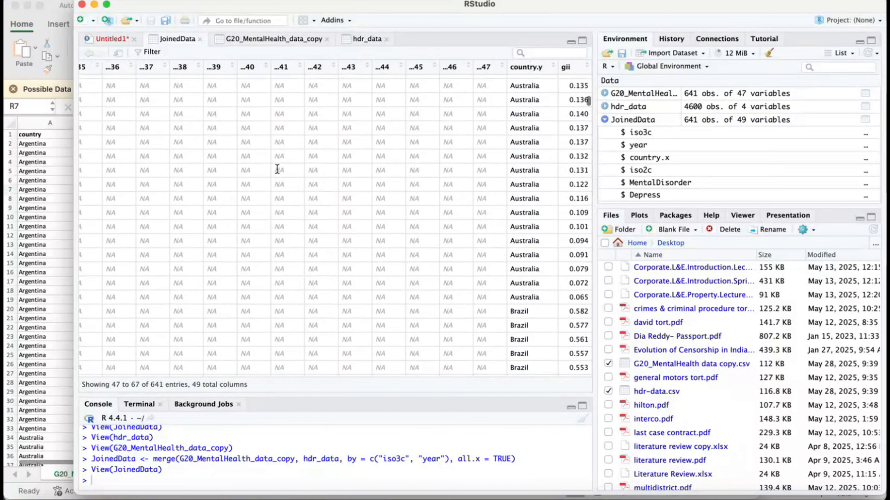
scroll(276, 169, "down", 10)
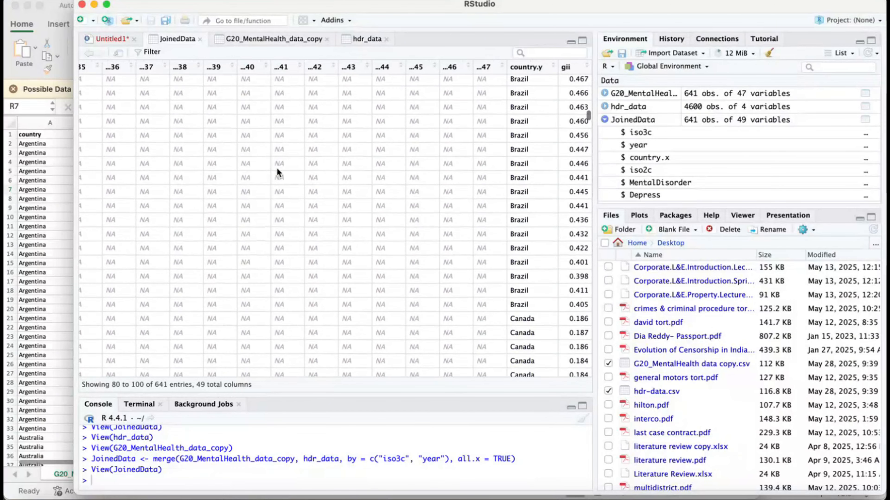
scroll(276, 168, "down", 4)
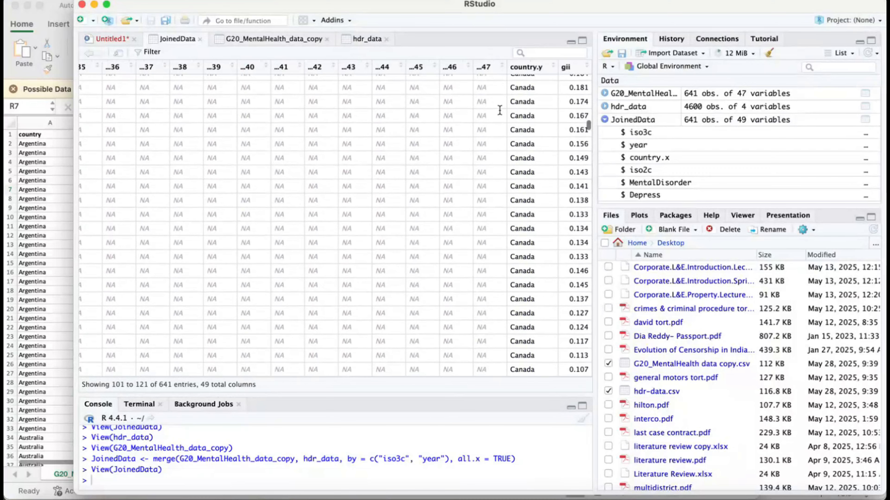
- Review JoinedData's mental health, GDP per capita, urban population, HDI, schooling and unemployment columns against their headings
scroll(504, 126, "left", 10)
scroll(478, 112, "left", 8)
scroll(478, 112, "left", 10)
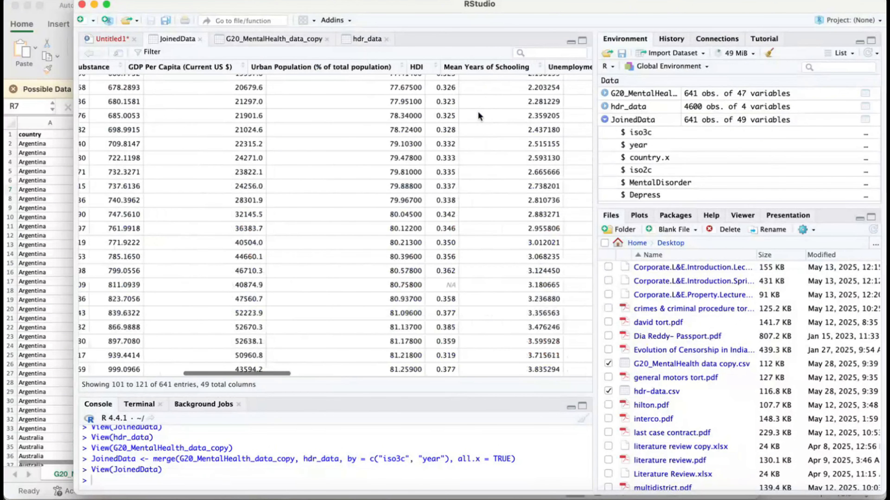
scroll(478, 112, "up", 20)
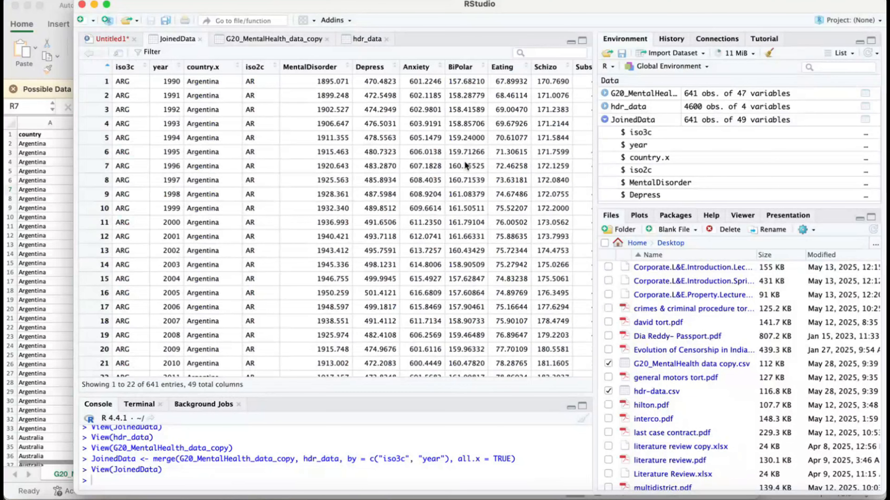
scroll(459, 182, "right", 10)
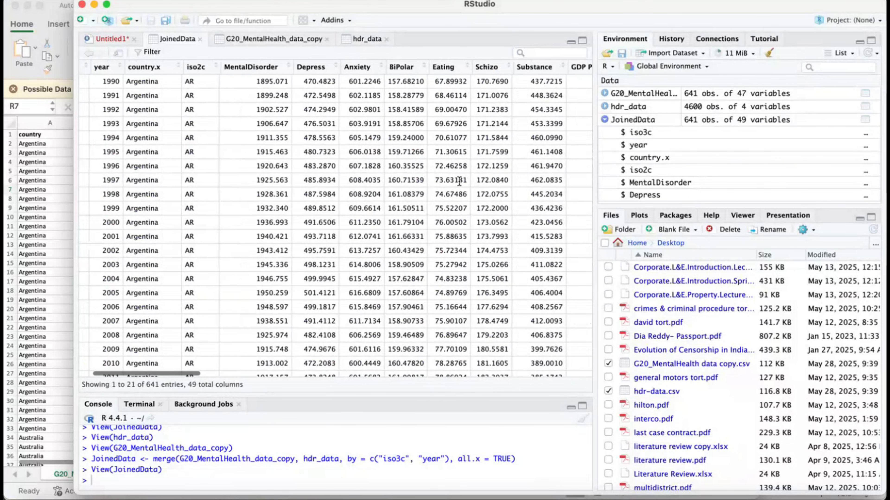
scroll(459, 180, "right", 15)
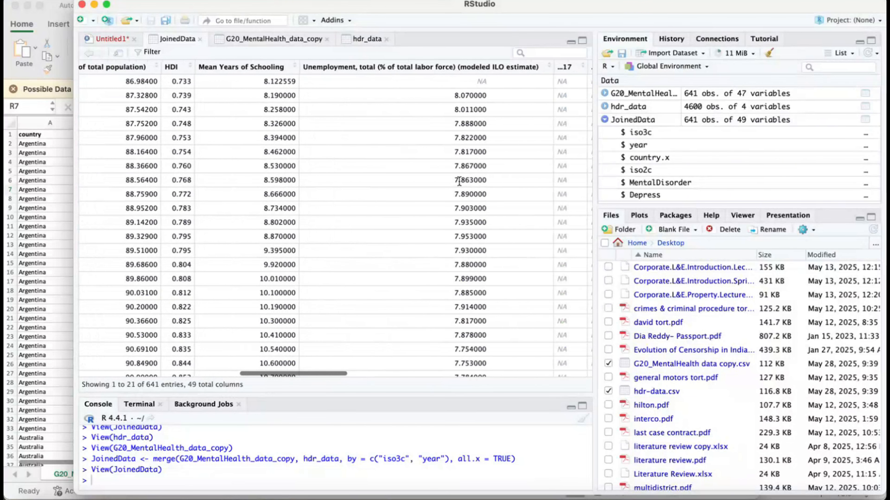
scroll(459, 181, "left", 20)
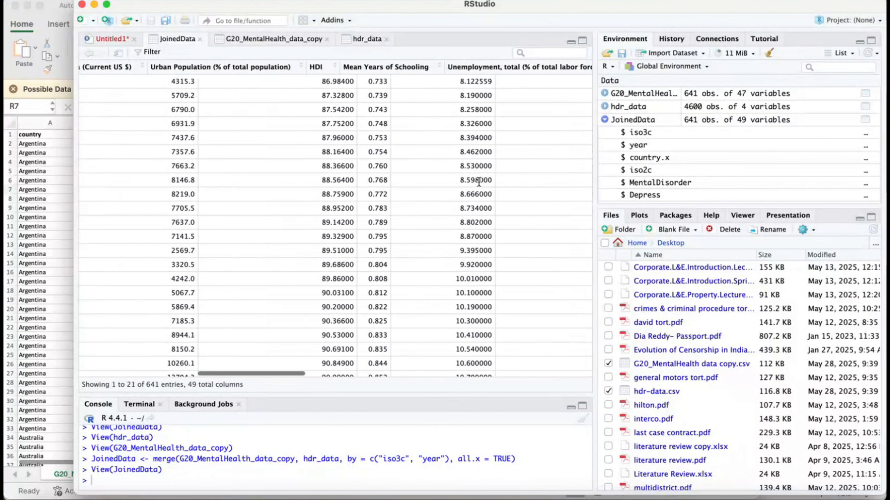
scroll(571, 210, "left", 10)
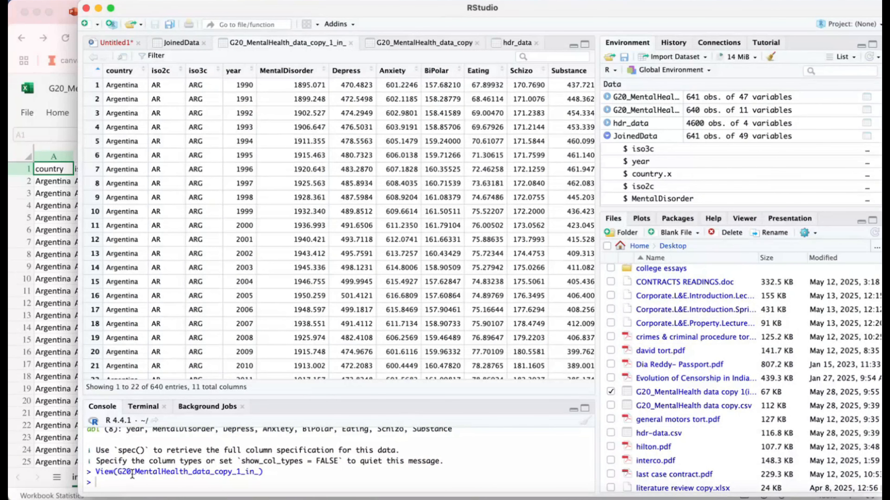
- Rerun the left join into JoinedData with G20_MentalHealth_data_copy_1_in_ as the first dataset, keyed on iso3c and year, and view the result
key("Up")
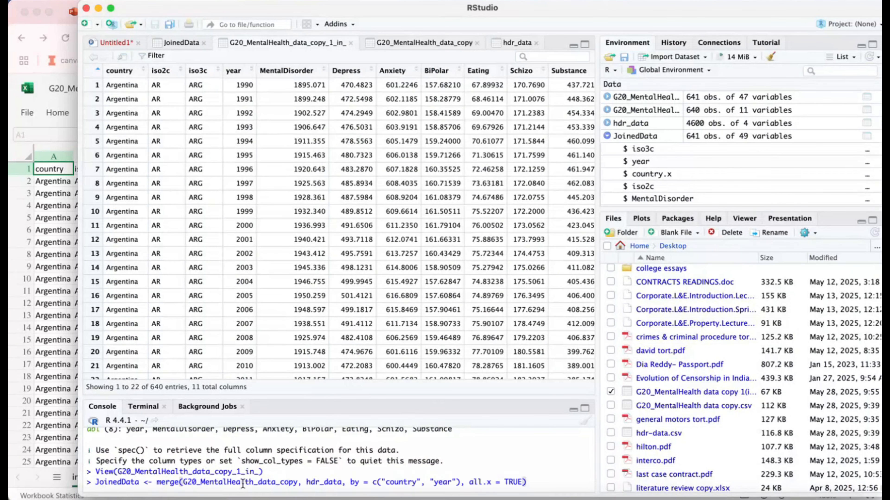
left_click_drag(299, 482, 183, 482)
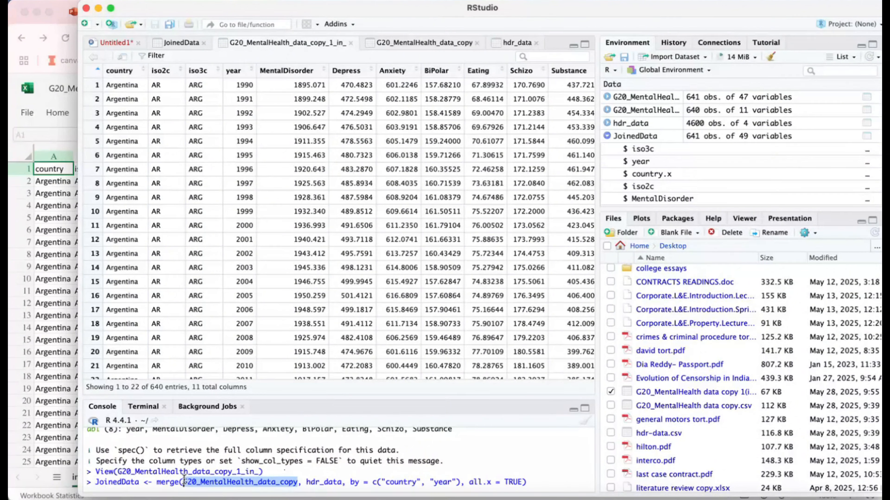
key("BackSpace")
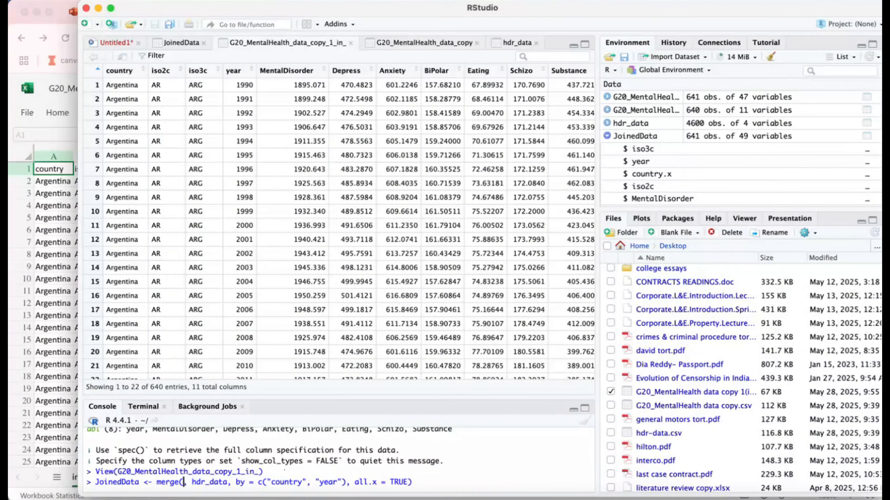
type("G20")
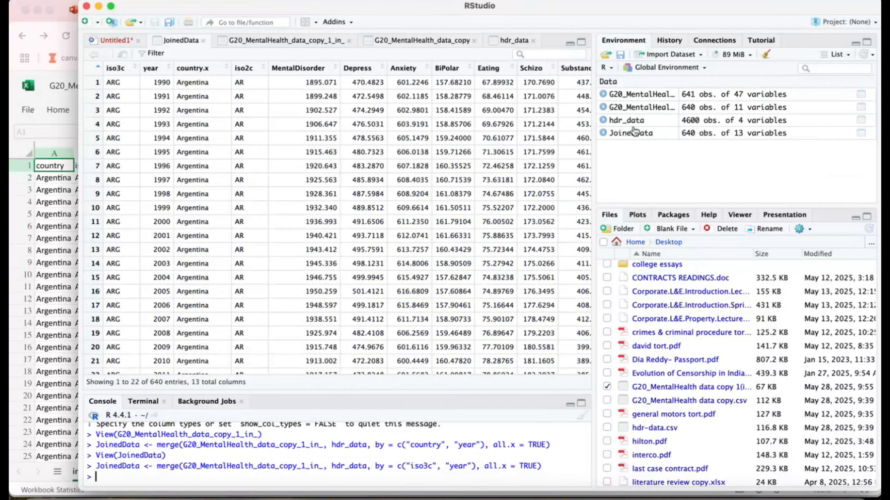
left_click(637, 137)
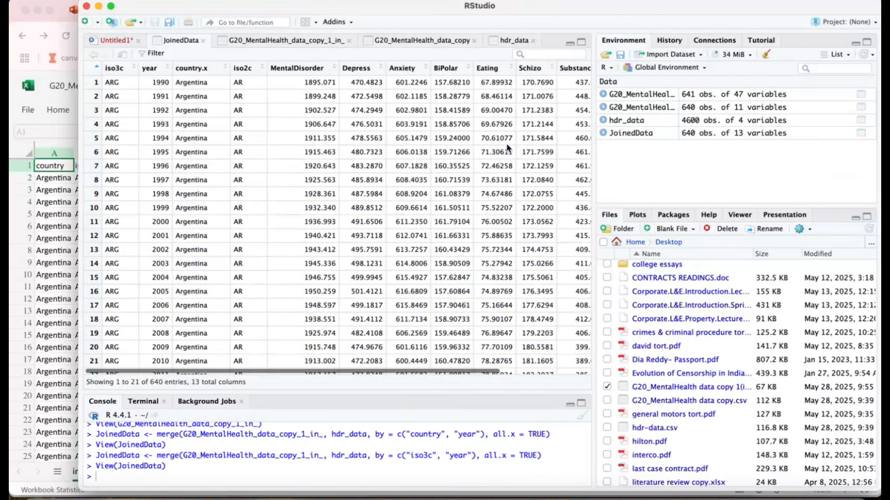
- Examine the new JoinedData across its columns through country.y and gii, and down the rows of several countries
scroll(506, 144, "right", 5)
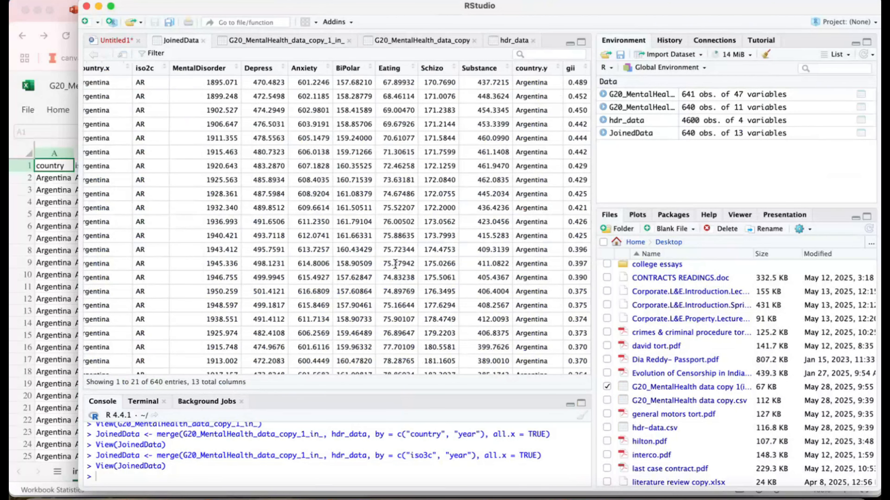
scroll(395, 263, "down", 2)
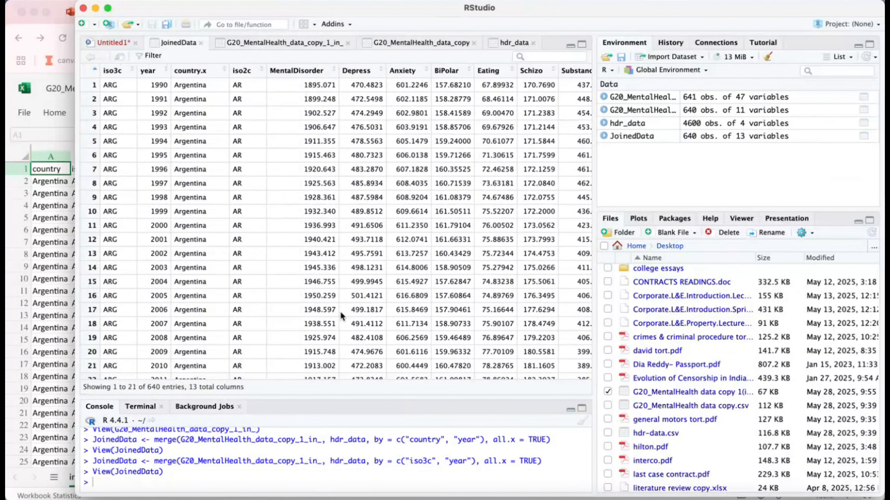
scroll(340, 312, "right", 4)
scroll(342, 311, "right", 1)
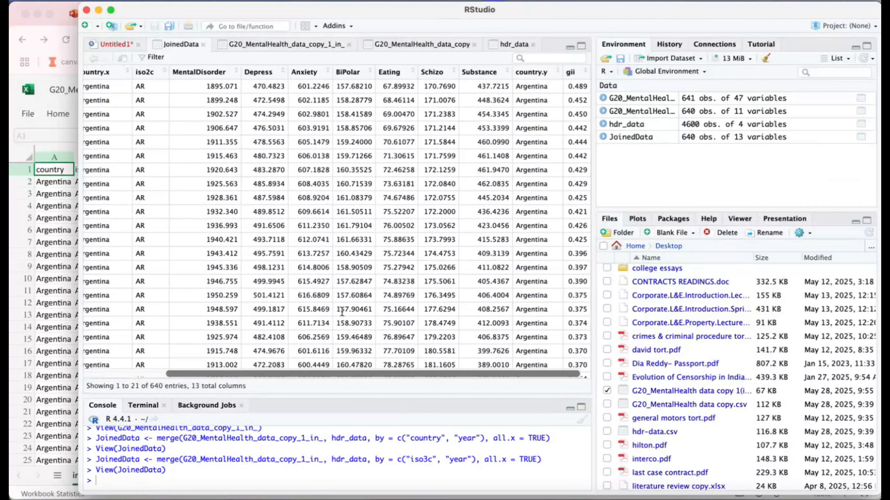
scroll(300, 272, "down", 20)
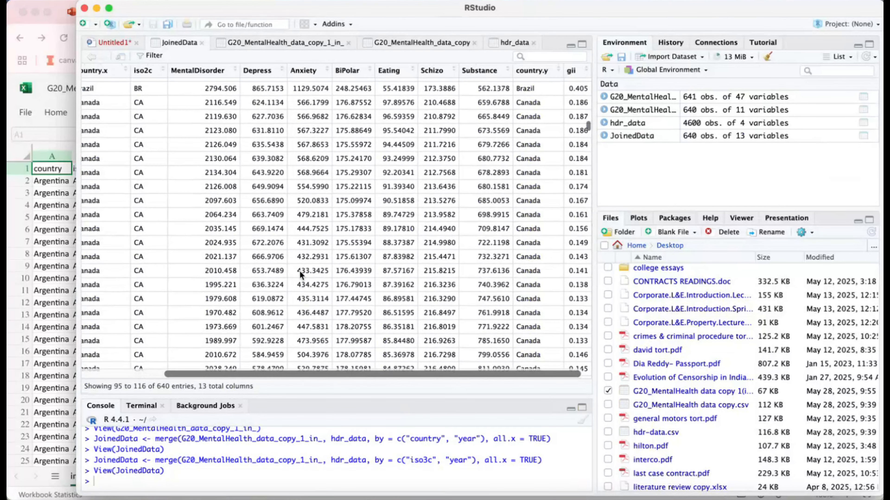
scroll(300, 271, "down", 5)
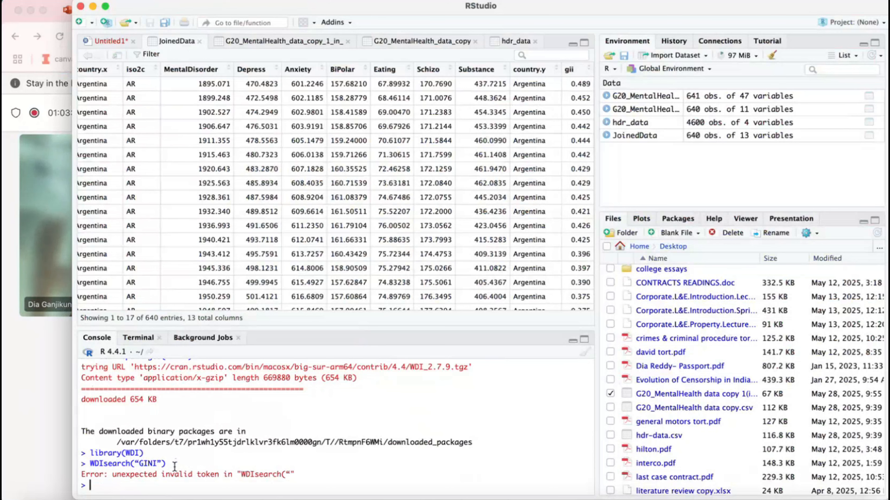
- Search the World Bank indicators with WDIsearch("GINI"), using straight quotation marks
type("WDIse")
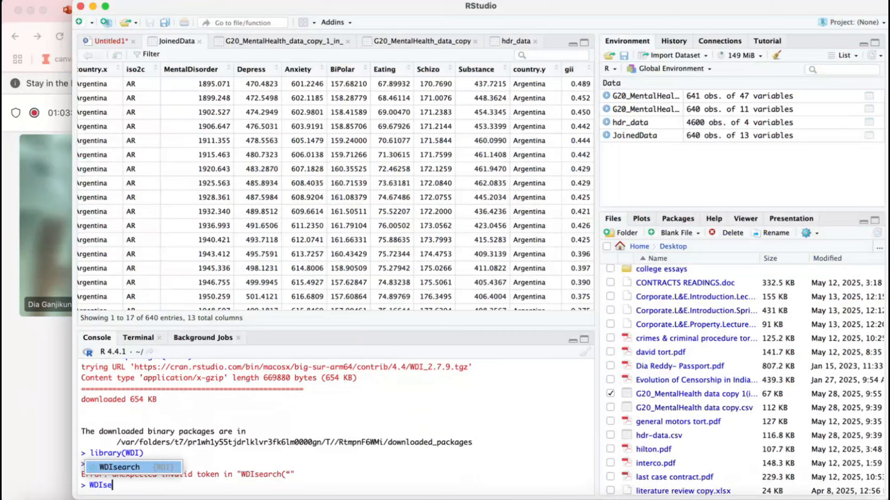
left_click(150, 465)
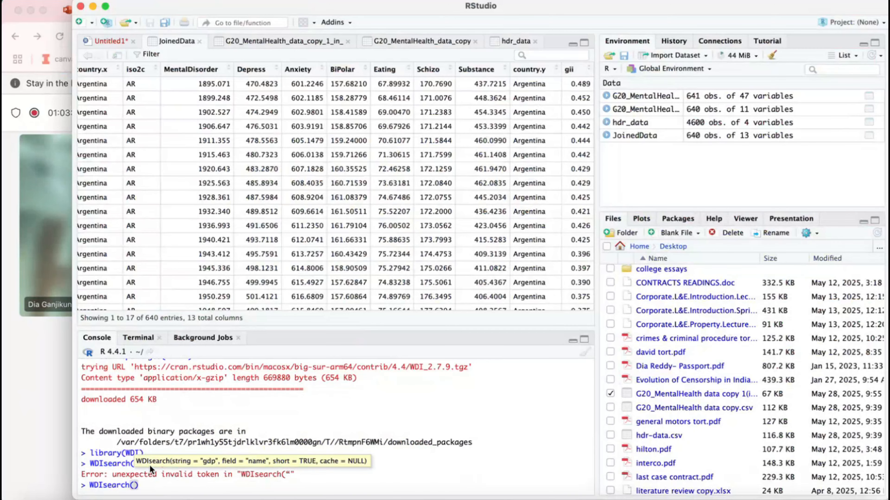
type("\"GINI")
left_click(181, 490)
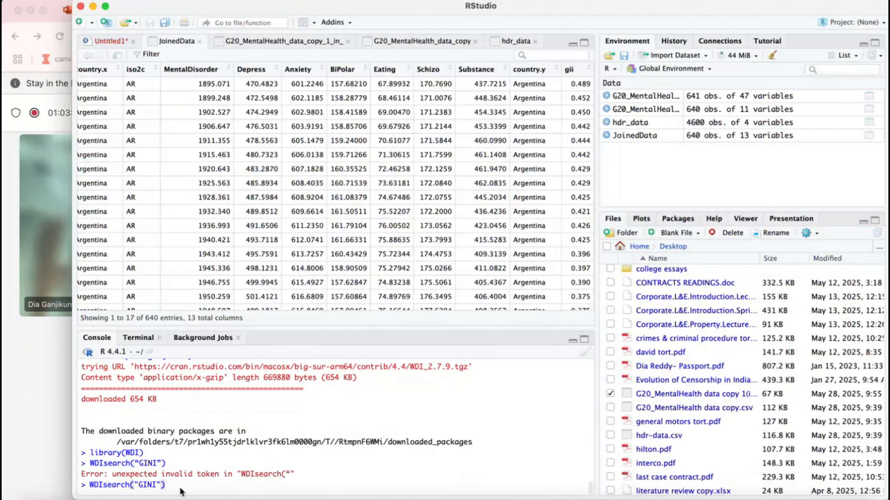
key("Return")
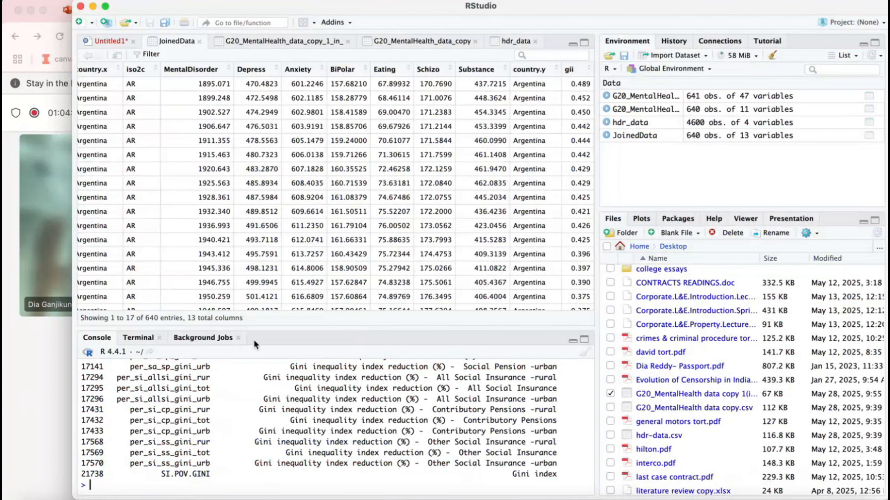
- Enlarge the console area and examine the listed Gini indicator codes and names
left_click_drag(309, 328, 308, 230)
scroll(292, 290, "up", 3)
scroll(293, 290, "up", 20)
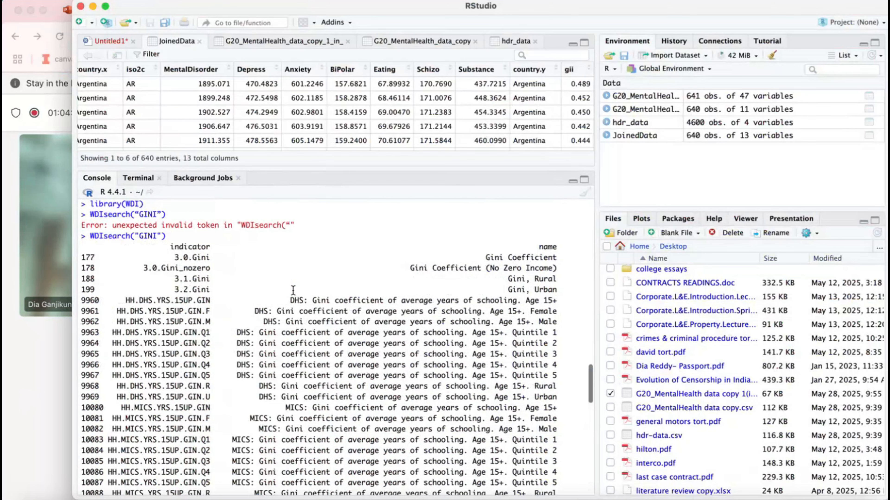
scroll(293, 290, "down", 15)
scroll(293, 290, "up", 5)
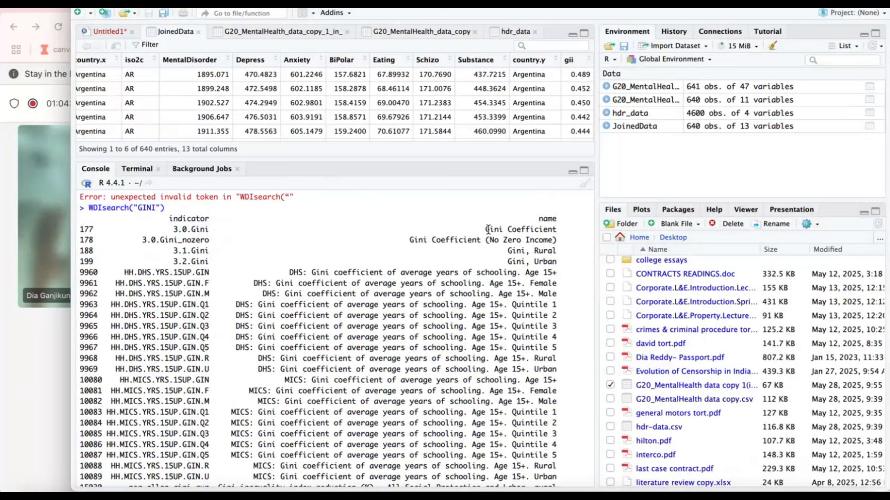
- Examine the name and indicator code of the Gini Coefficient entry, and the remaining Gini indicators further down the search output
left_click_drag(486, 239, 556, 229)
left_click(555, 230)
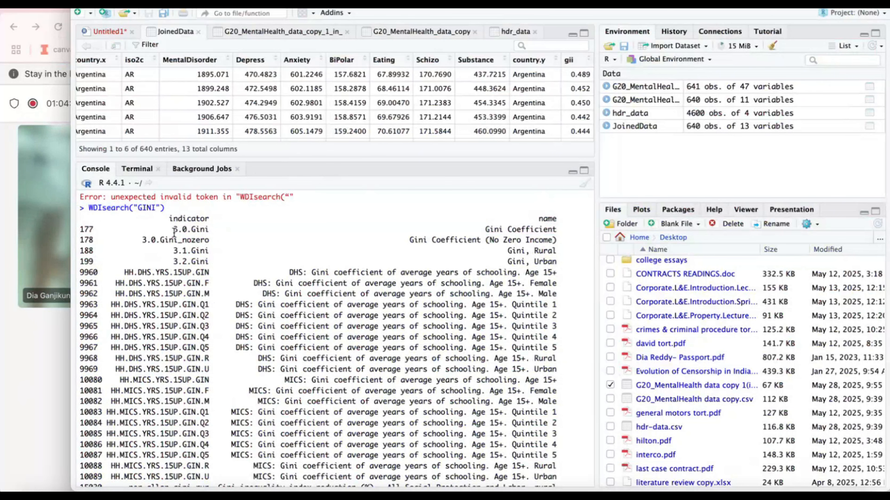
left_click_drag(172, 231, 203, 230)
left_click(207, 228)
scroll(206, 228, "down", 5)
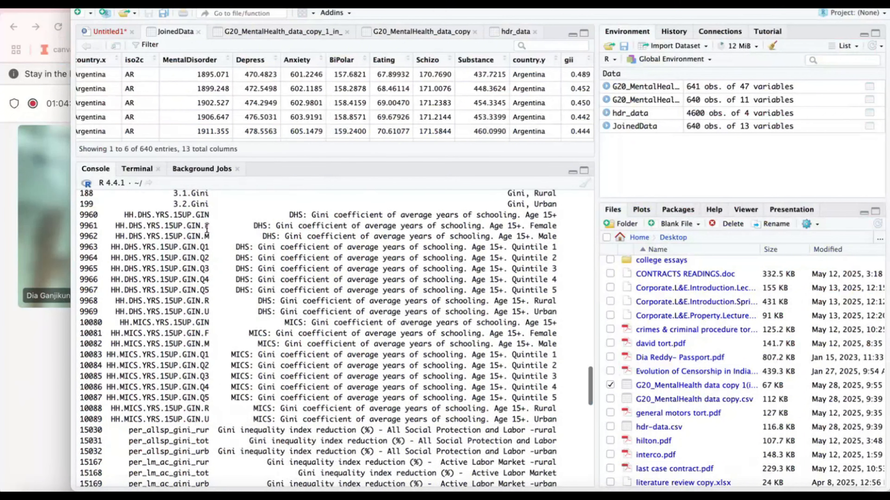
scroll(206, 225, "down", 10)
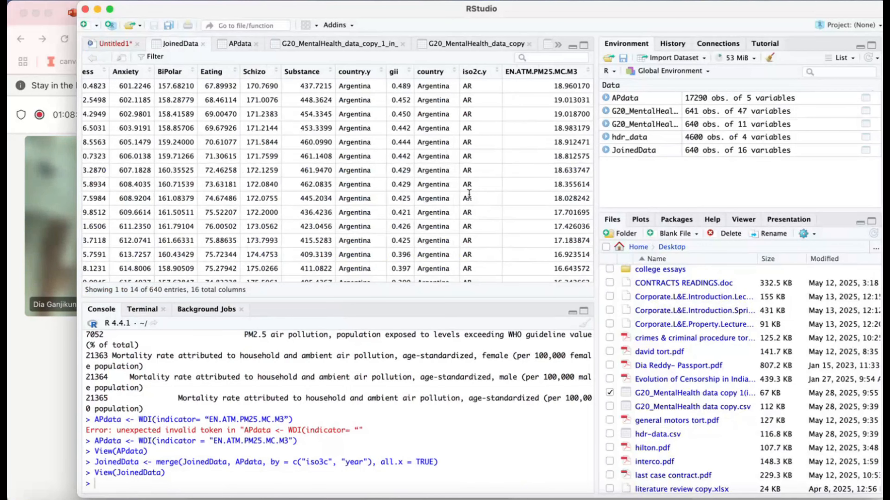
scroll(469, 193, "left", 1)
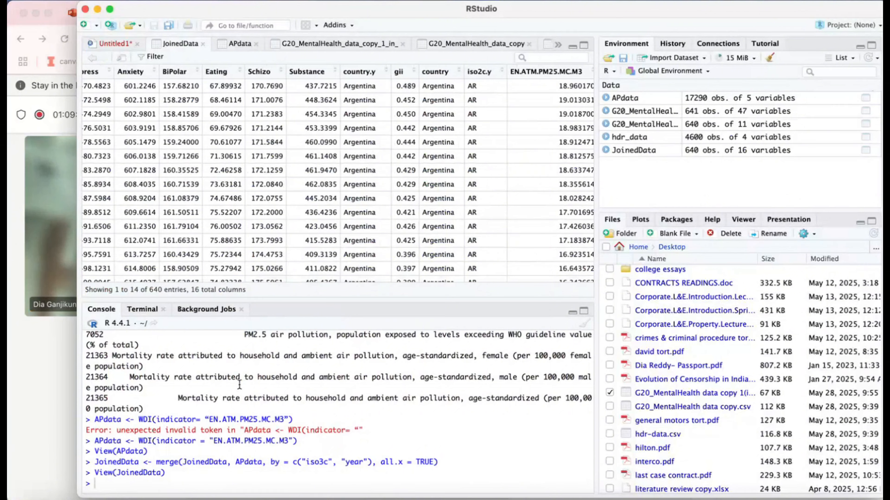
- Switch to the Teams meeting and select the chat's R commands from install.packages('WDI') through the APdata line with EN.ATM.PM25.MC.M3
left_click(29, 434)
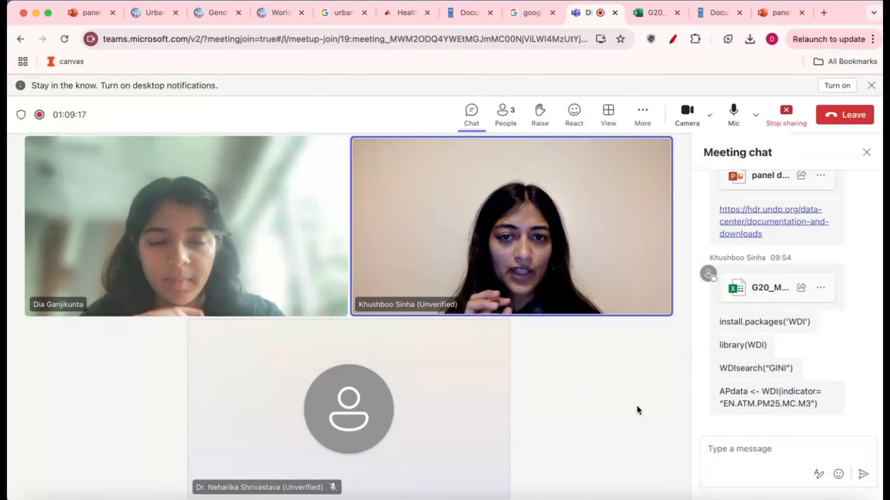
scroll(751, 363, "up", 2)
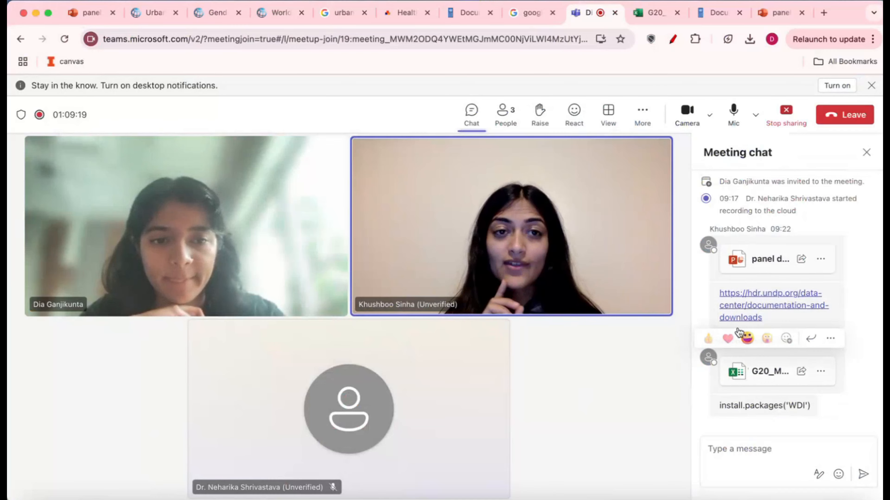
scroll(743, 333, "down", 3)
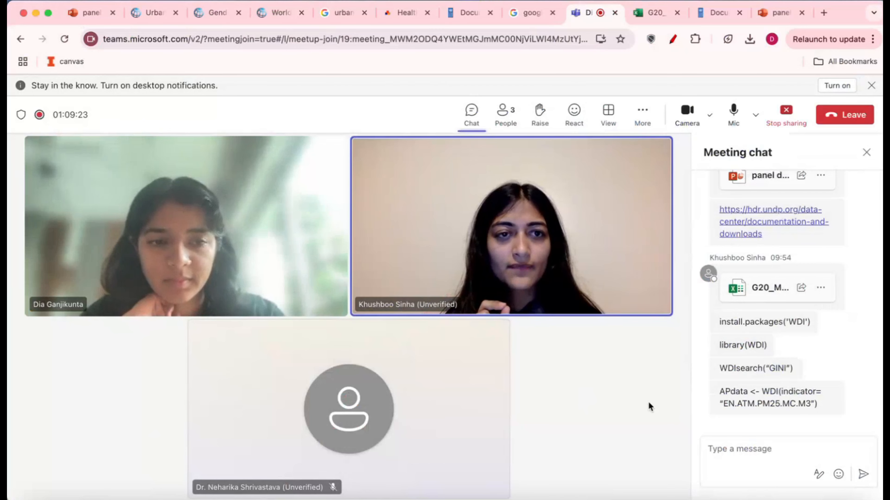
mouse_move(713, 324)
left_click_drag(714, 318, 828, 406)
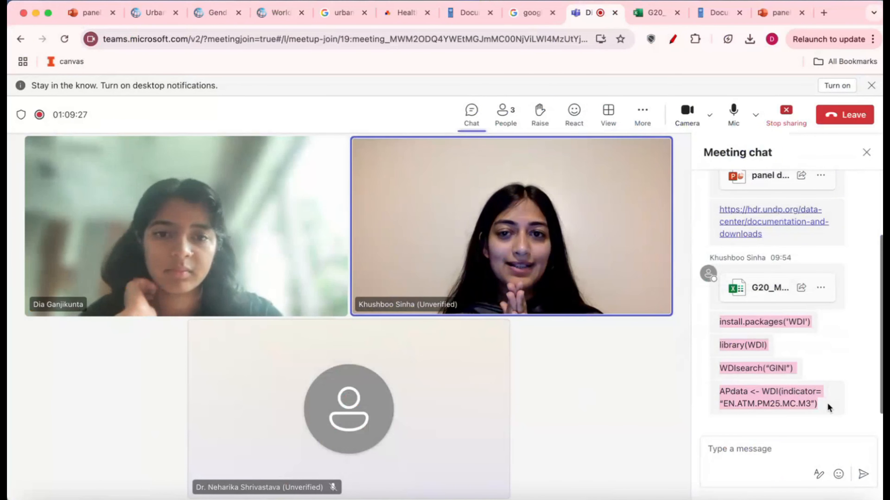
- Switch to Notes and create a new blank note
left_click(385, 498)
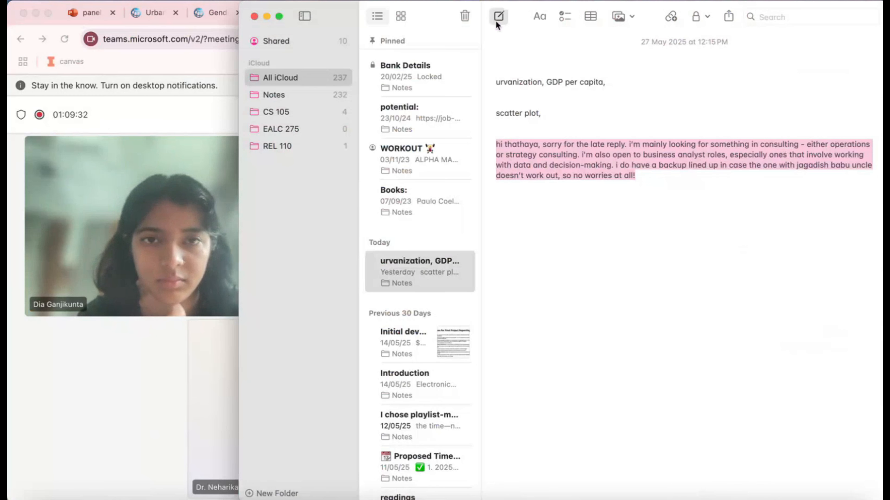
left_click(496, 21)
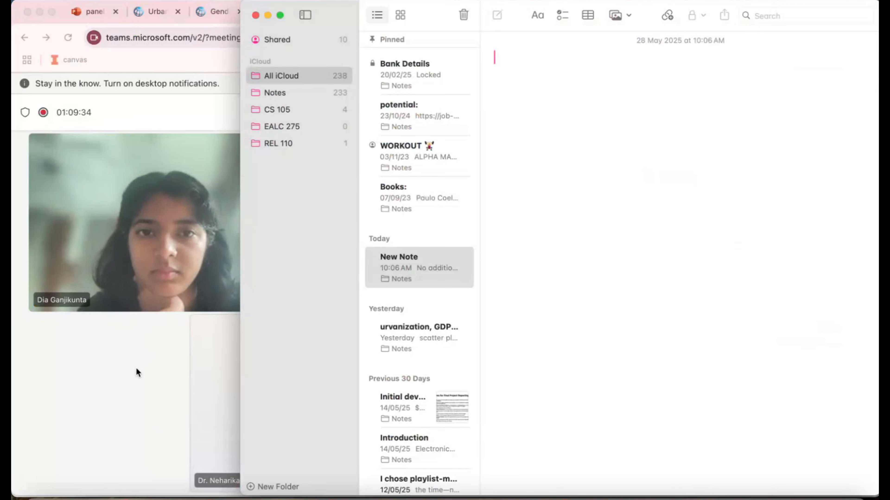
- Return to the Teams meeting and stop sharing the screen
left_click(135, 367)
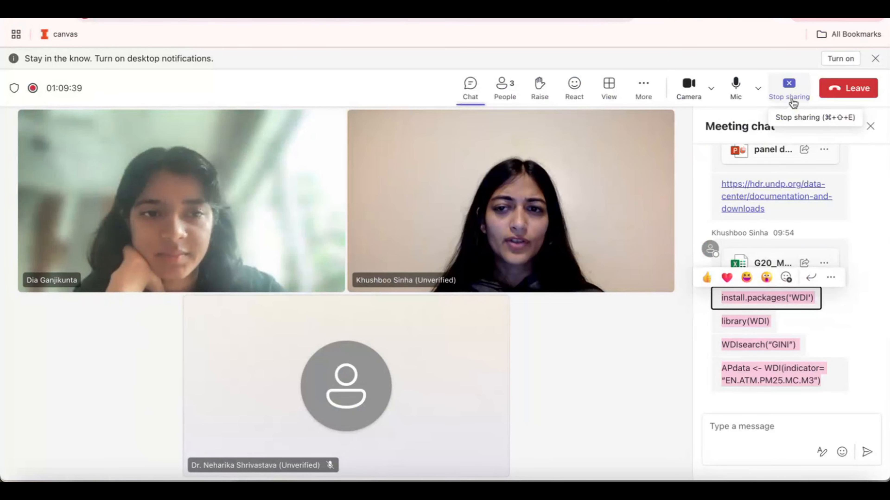
left_click(793, 95)
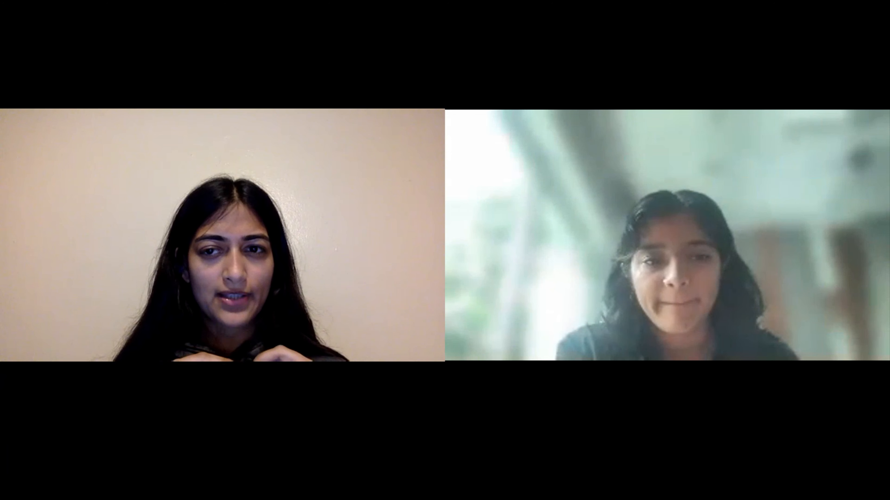